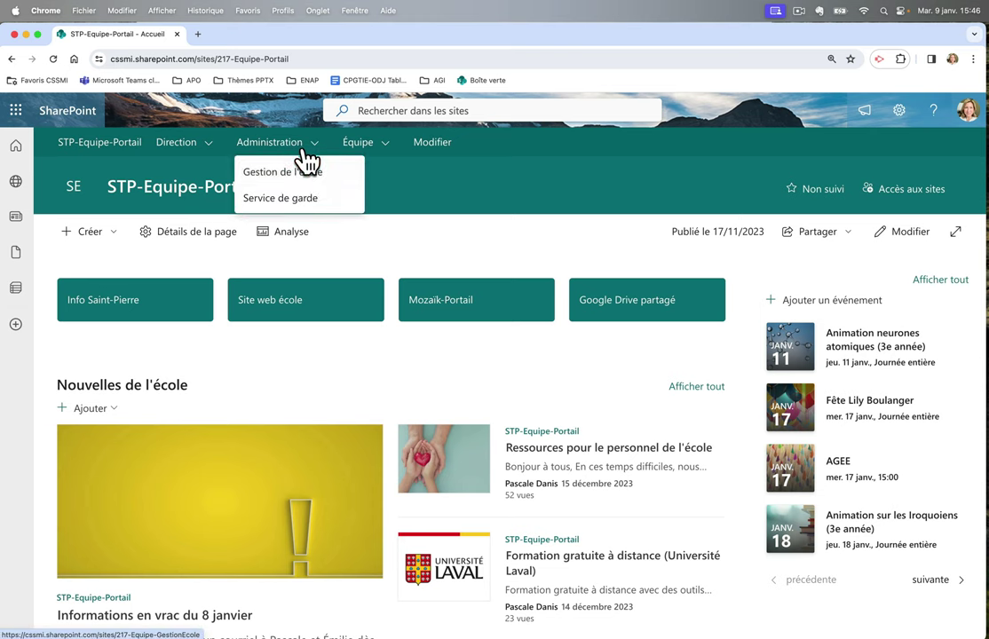
# Step: Open the COM_I10-3 Logos library on the Gestion de l'école site
pyautogui.click(315, 175)
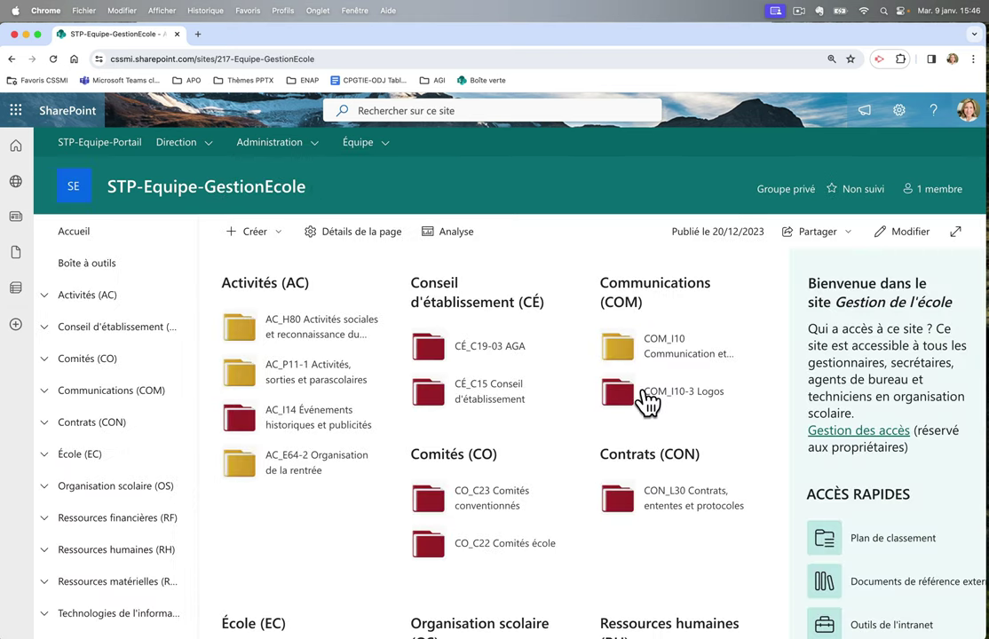
pyautogui.click(287, 151)
pyautogui.scroll(-8, 596, 393)
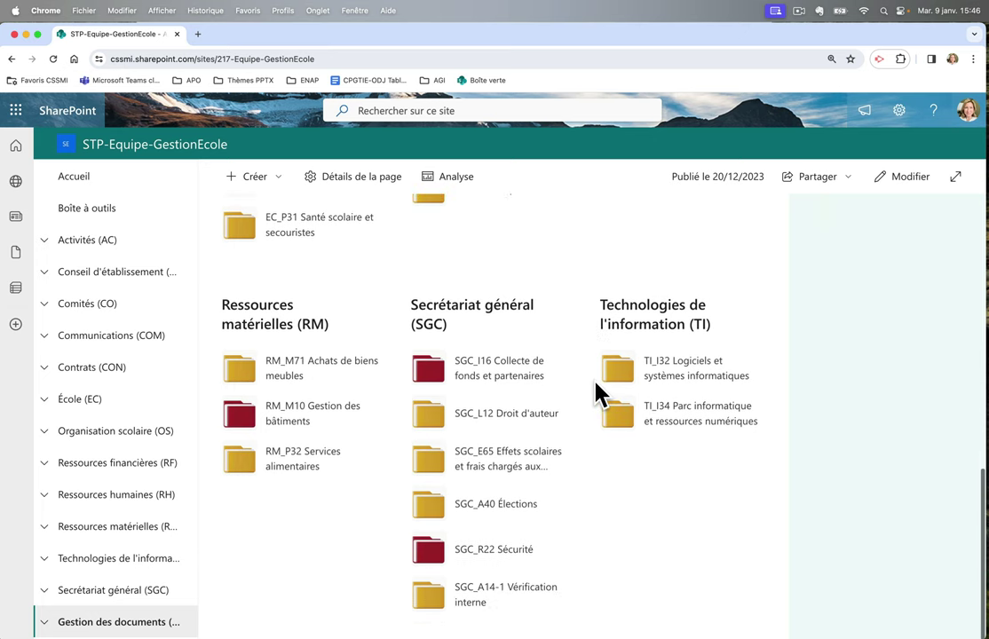
pyautogui.scroll(10, 595, 393)
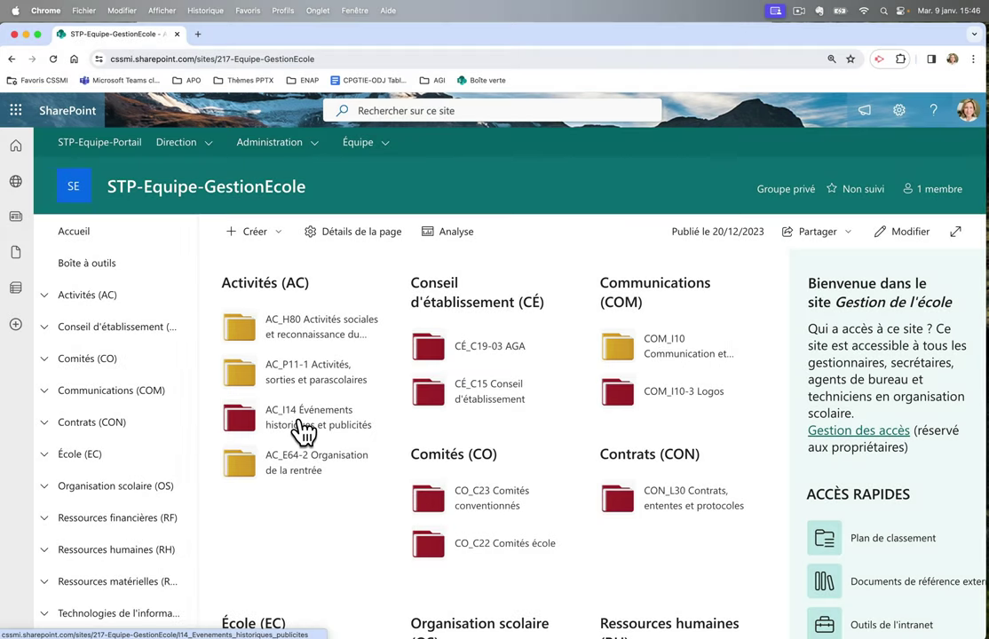
pyautogui.click(675, 404)
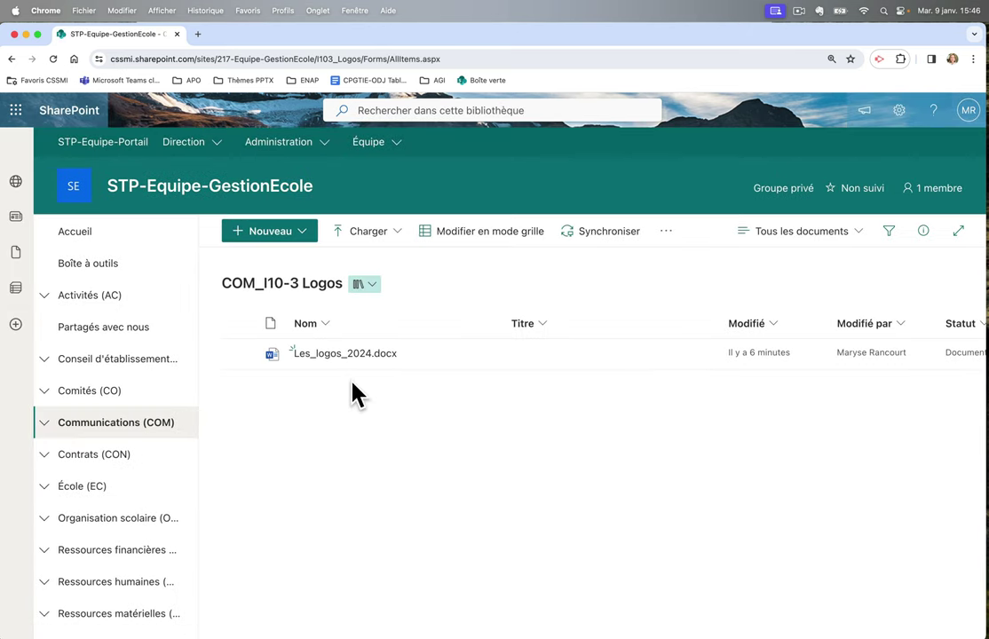
# Step: Move Les_logos_2024.docx to the COM_I10 Communication et publications library of the STP-Equipe-GestionEcole site
pyautogui.click(483, 353)
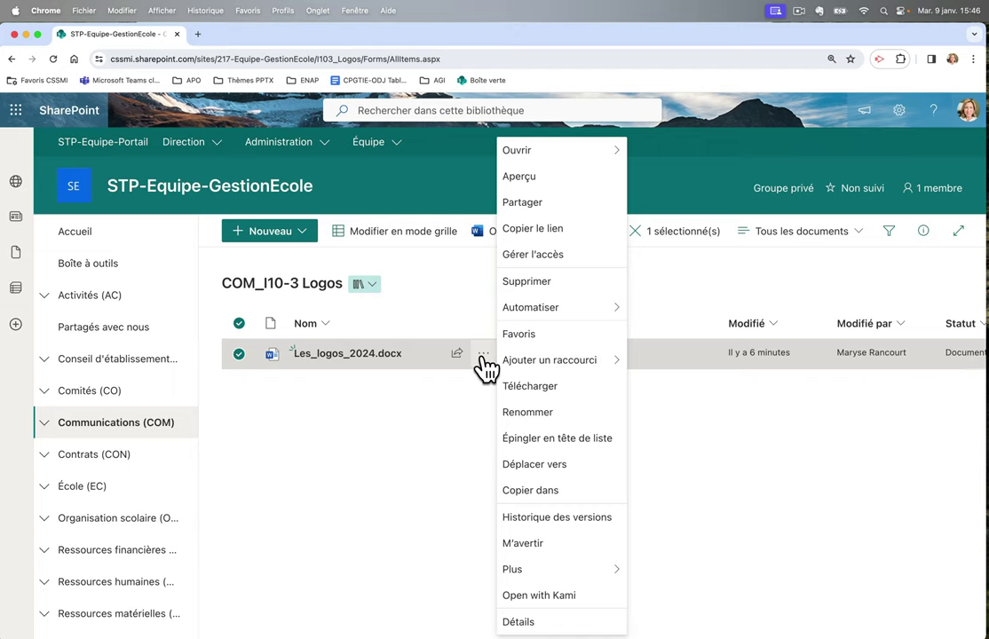
pyautogui.click(574, 471)
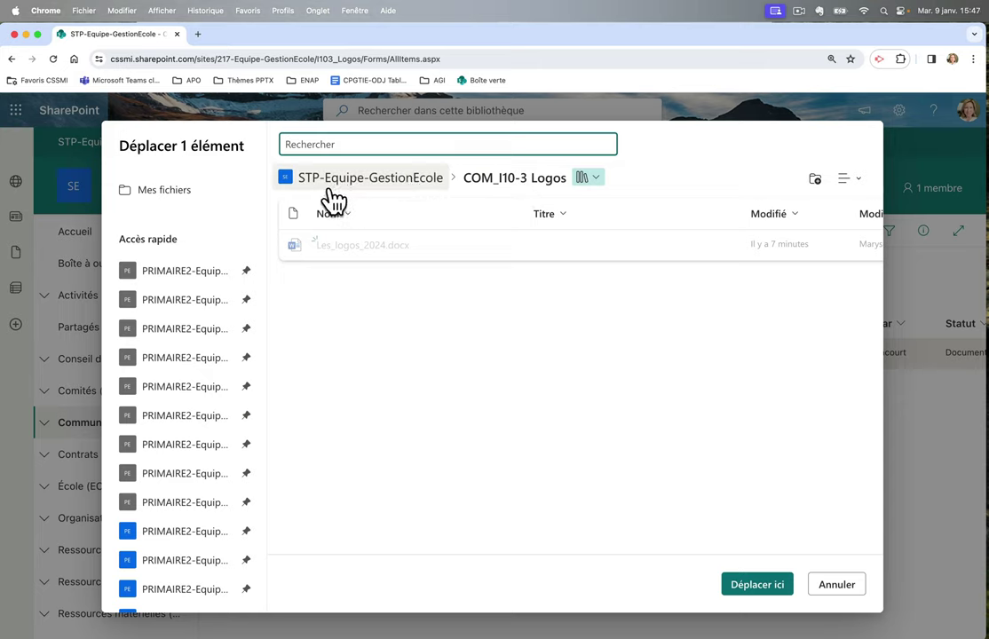
pyautogui.click(389, 183)
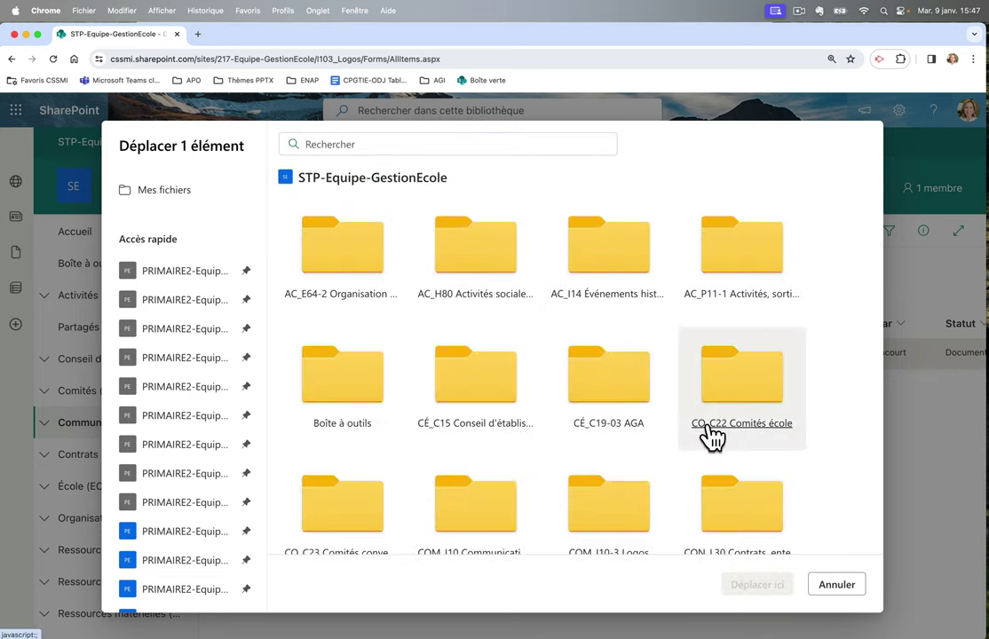
pyautogui.scroll(-10, 824, 472)
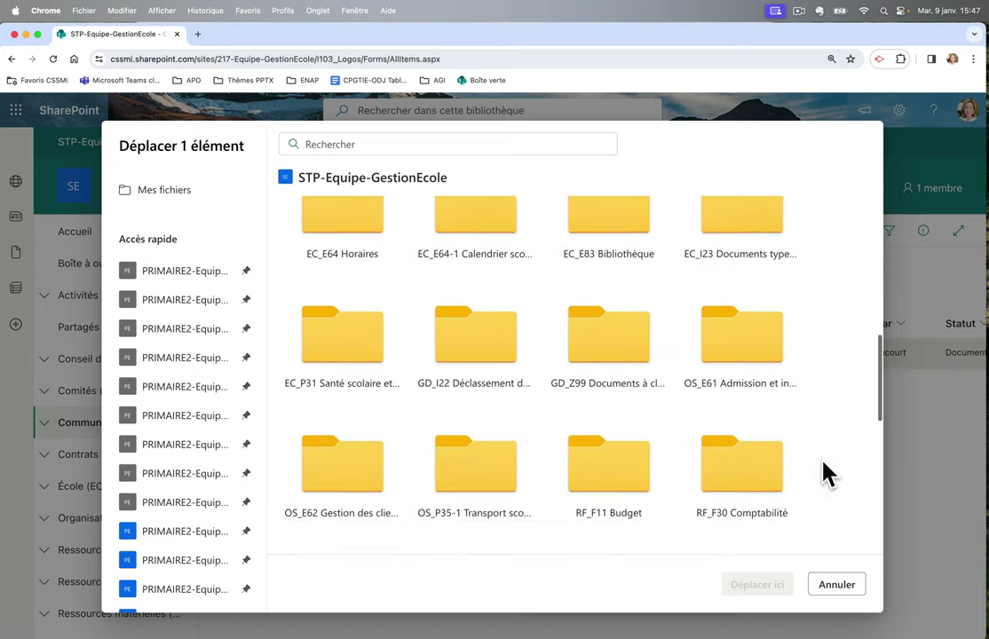
pyautogui.scroll(-10, 824, 473)
pyautogui.scroll(15, 824, 473)
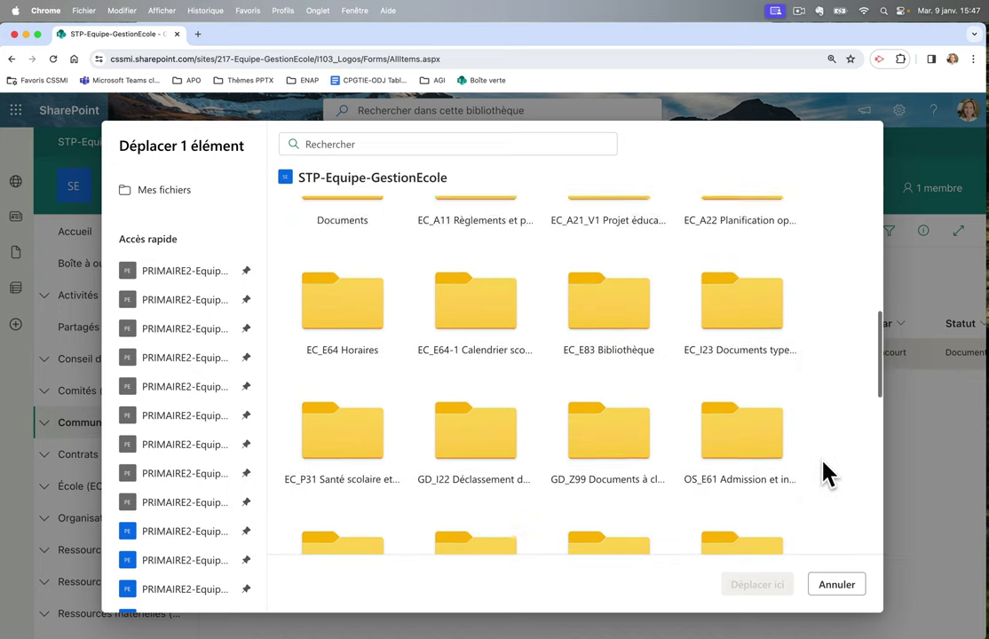
pyautogui.scroll(2, 824, 472)
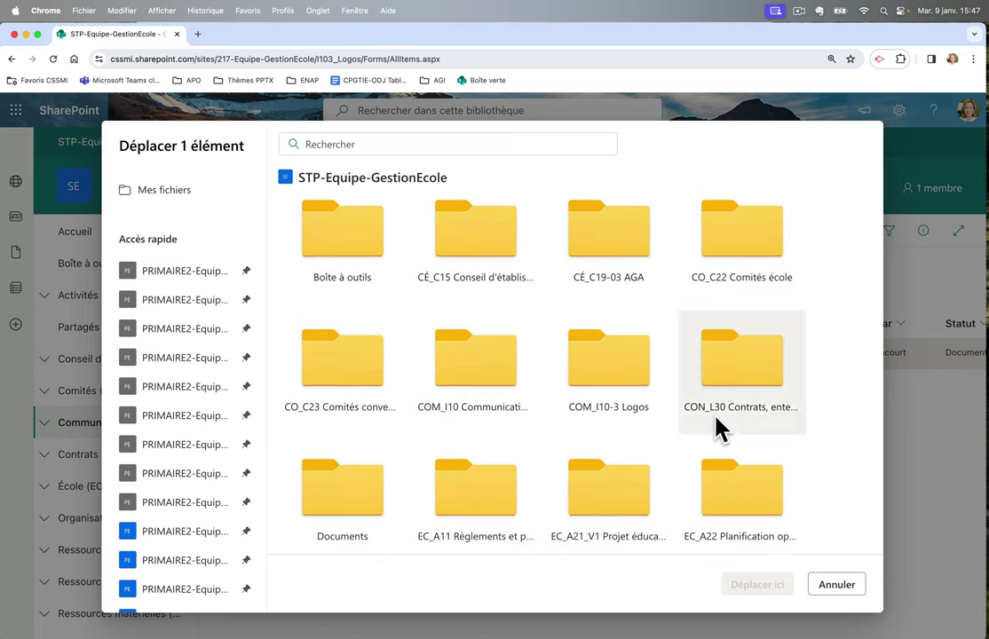
pyautogui.click(479, 364)
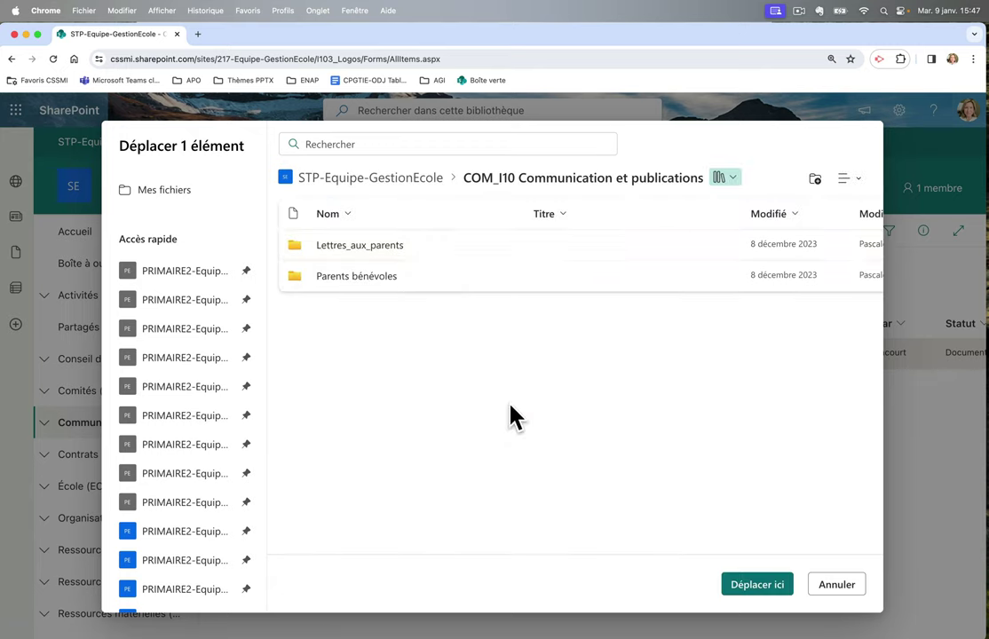
pyautogui.click(772, 588)
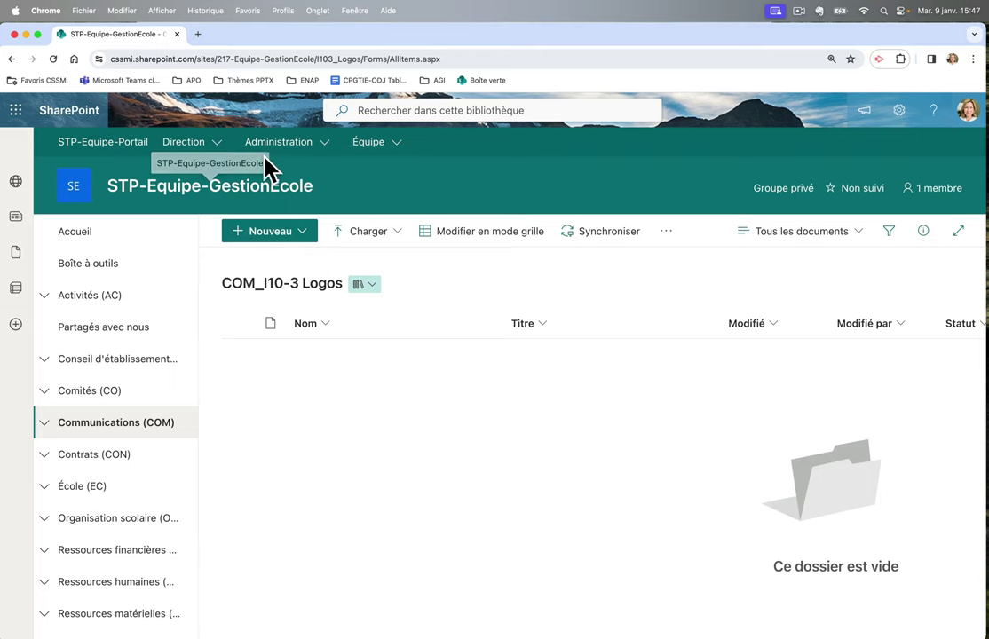
# Step: Open the COM_I10 Communication et publications library from the Gestion de l'école home page and check for Les_logos_2024.docx
pyautogui.click(280, 169)
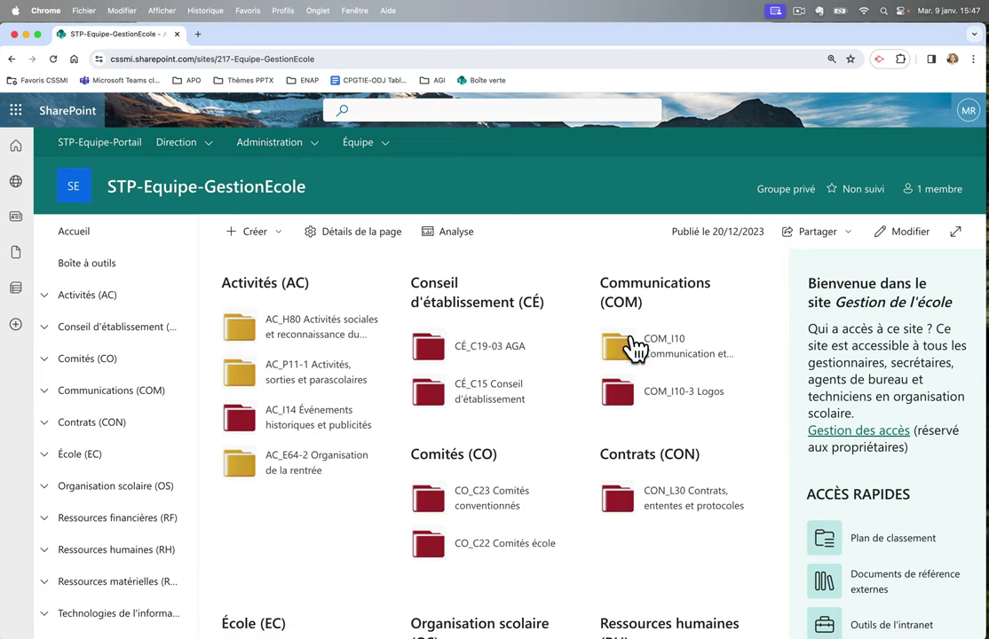
pyautogui.click(634, 355)
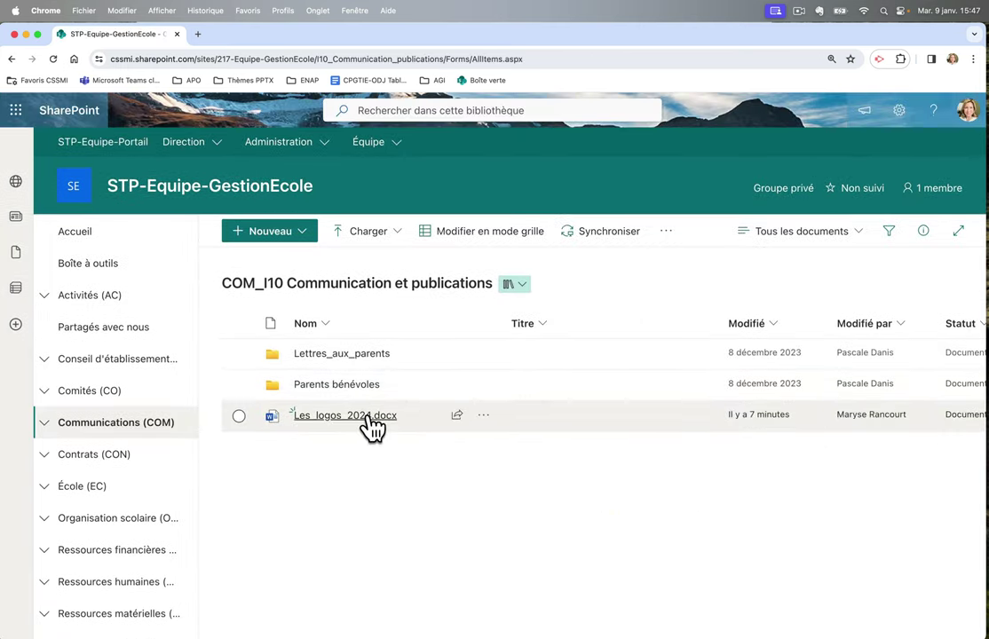
pyautogui.moveTo(368, 418)
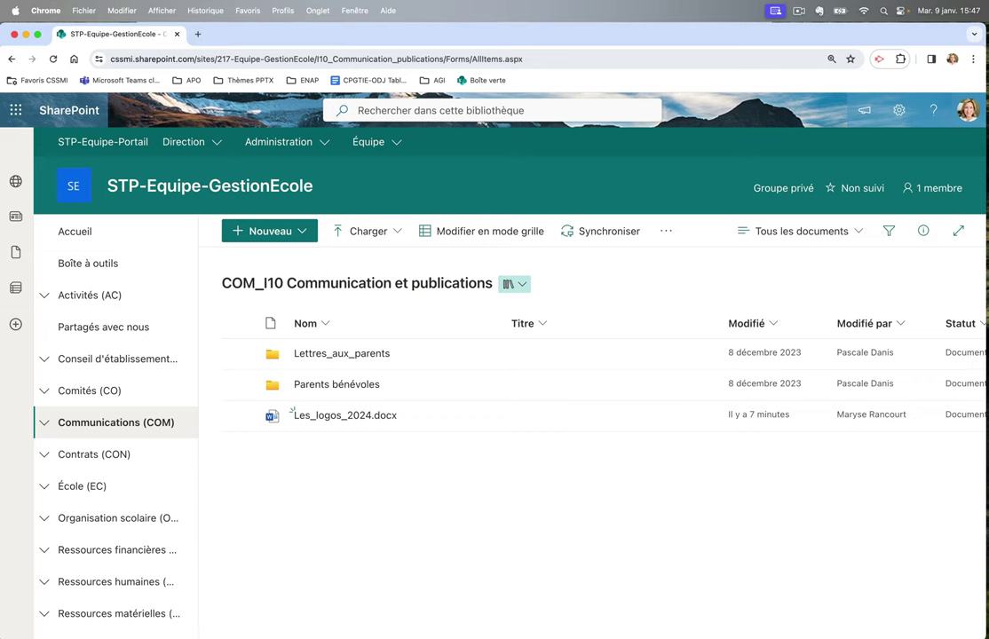
pyautogui.moveTo(308, 152)
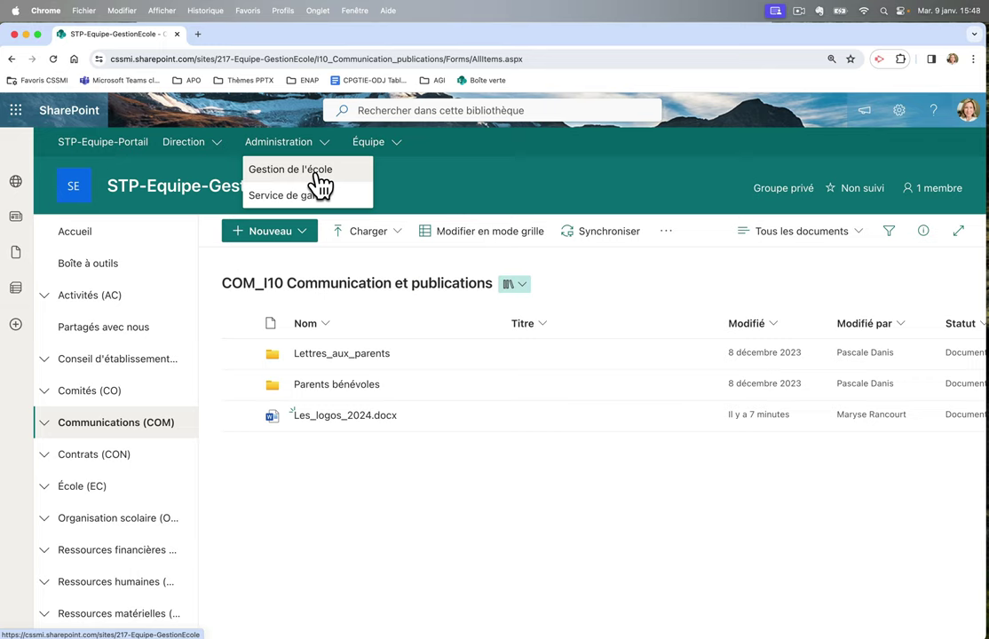
pyautogui.moveTo(203, 158)
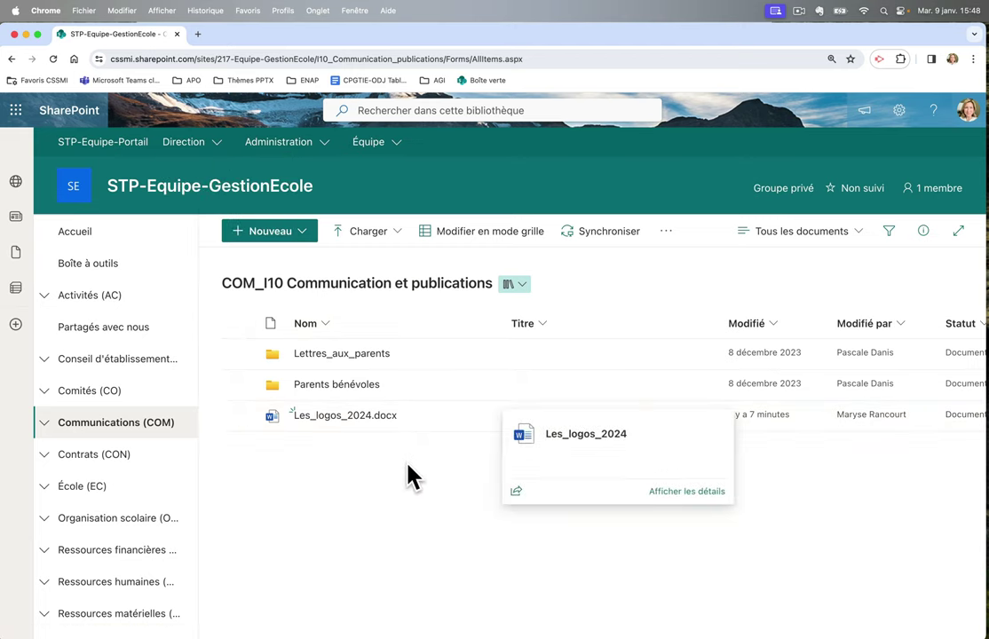
# Step: Examine the site libraries and quick access locations offered as move destinations for Les_logos_2024.docx, and cancel the move
pyautogui.click(484, 418)
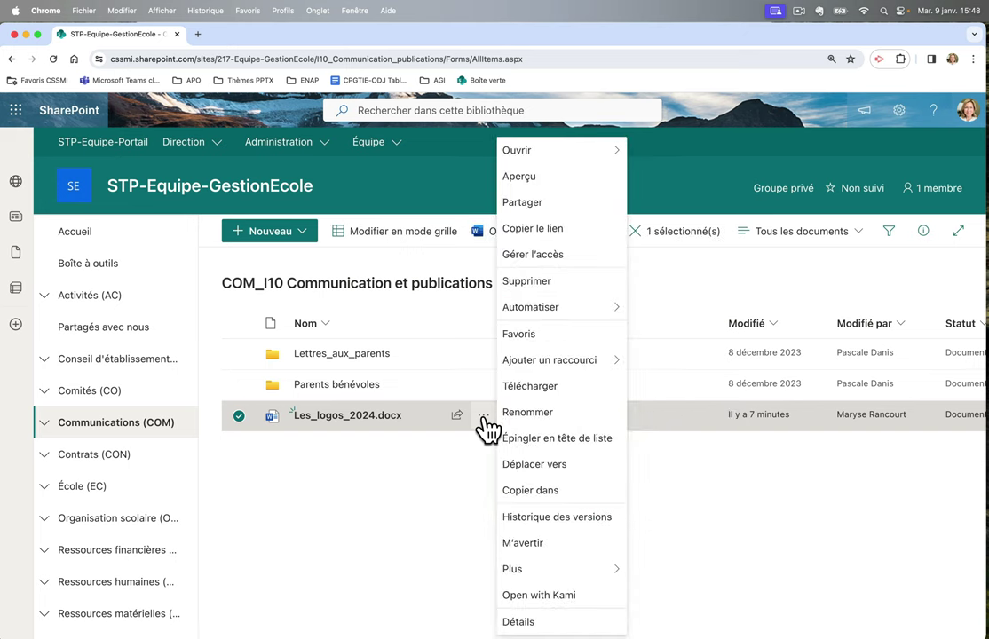
pyautogui.click(537, 465)
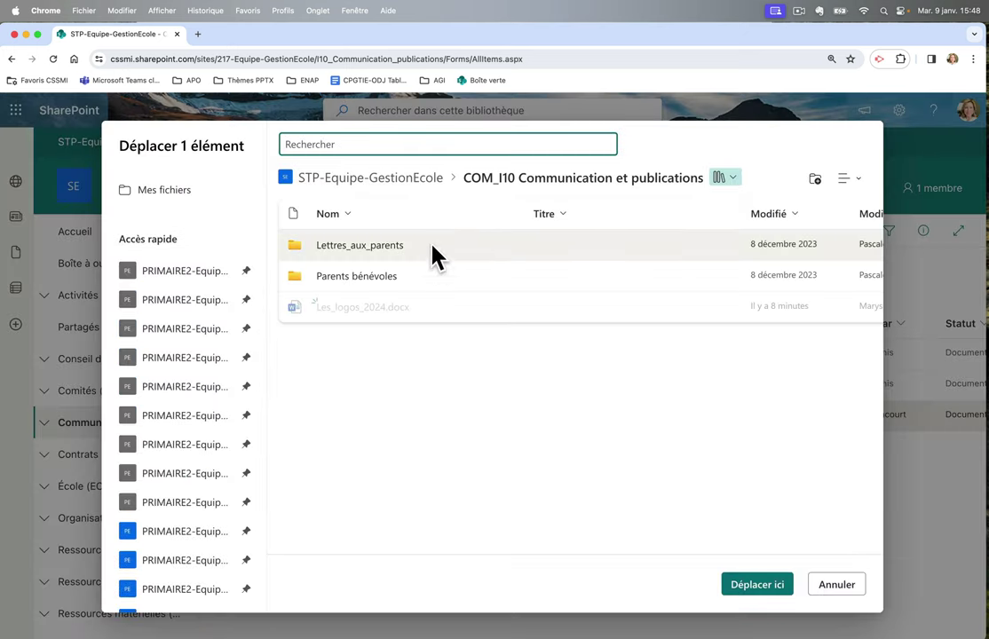
pyautogui.click(391, 178)
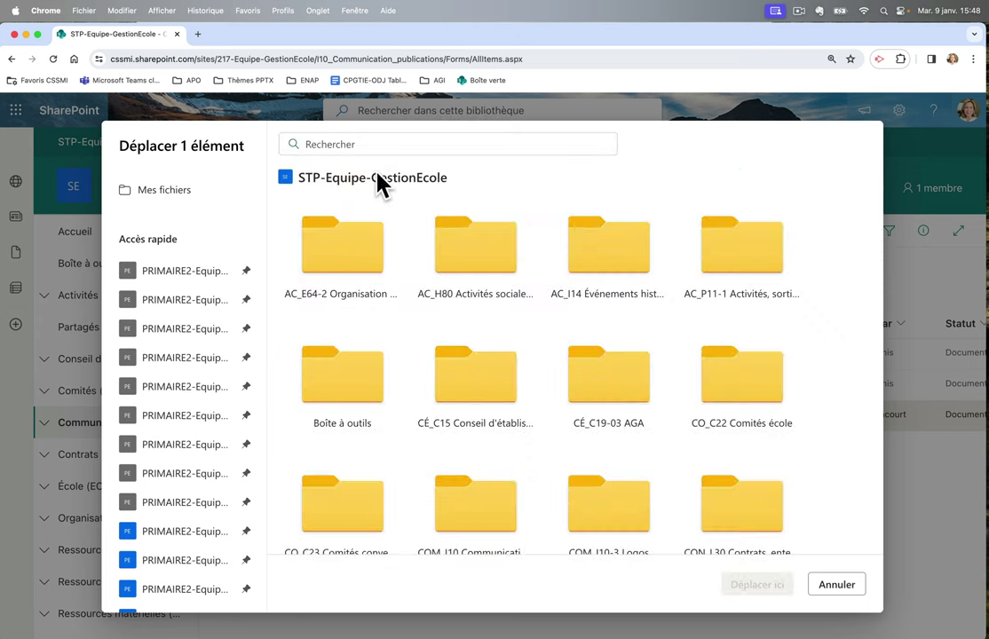
pyautogui.click(333, 144)
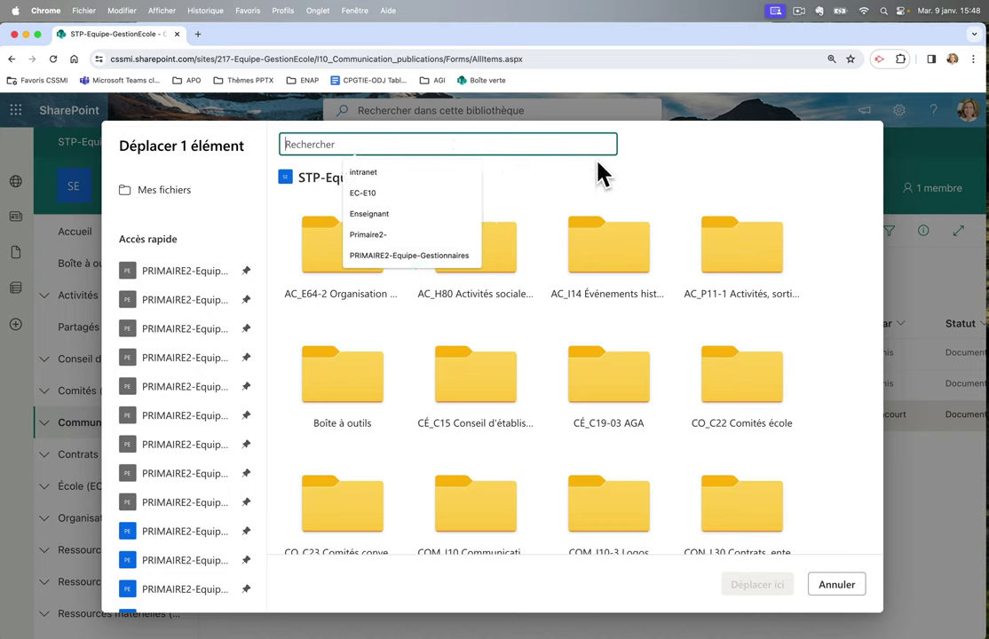
pyautogui.click(448, 188)
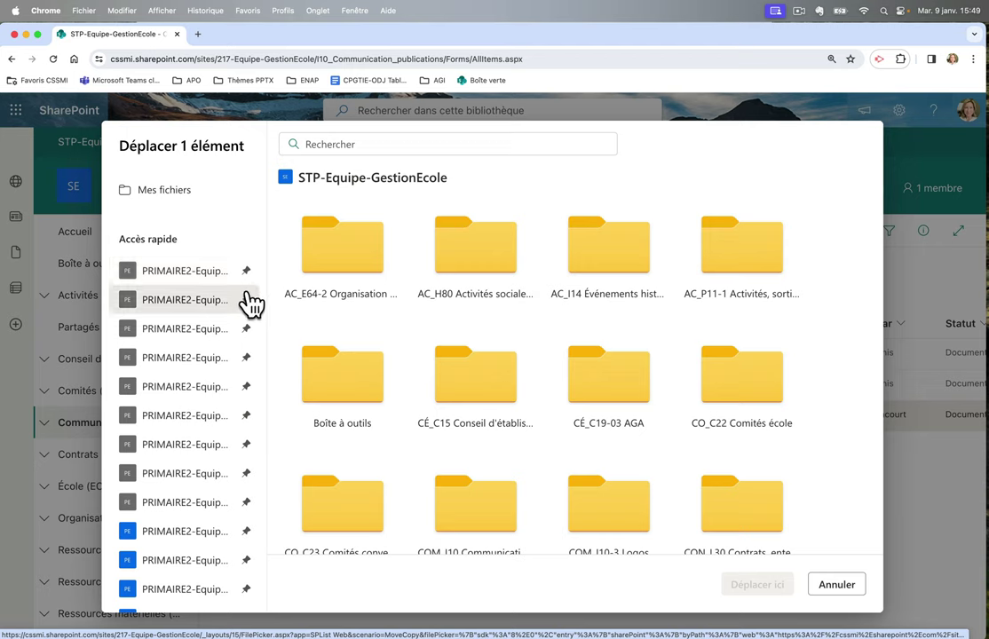
pyautogui.scroll(-5, 255, 376)
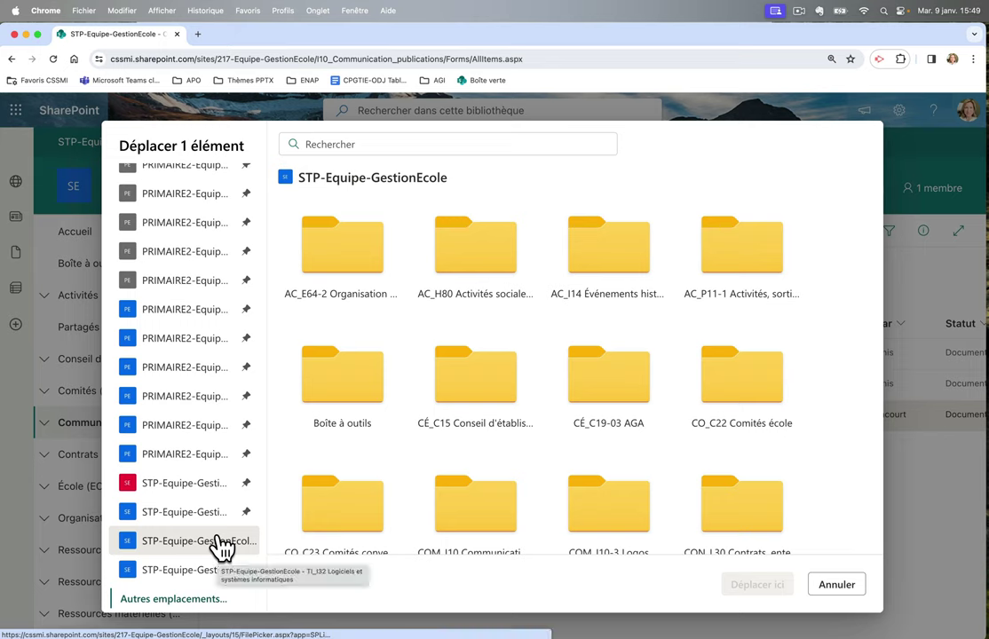
pyautogui.scroll(5, 195, 397)
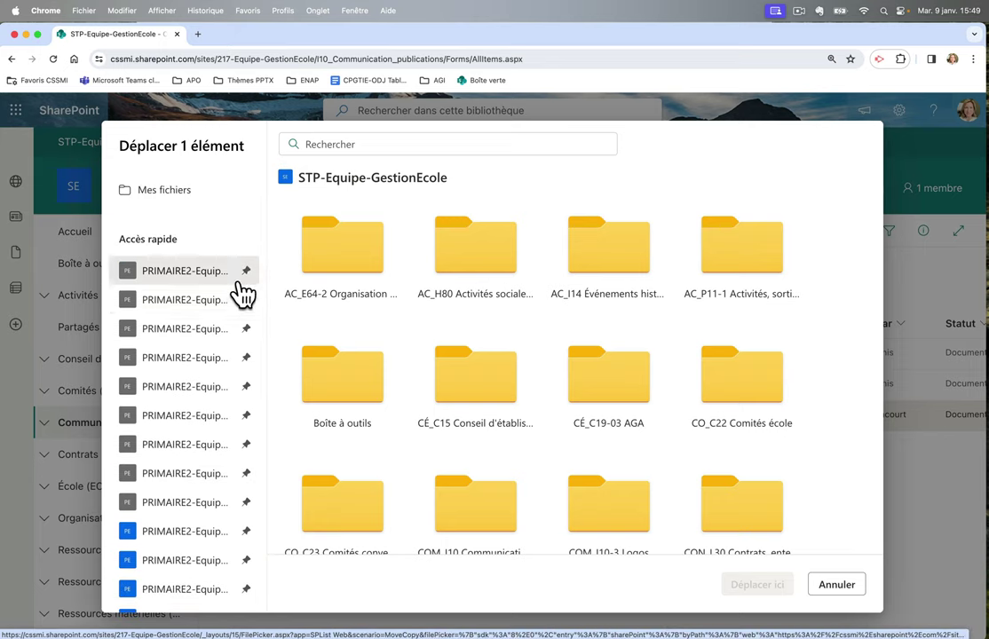
pyautogui.scroll(-5, 184, 368)
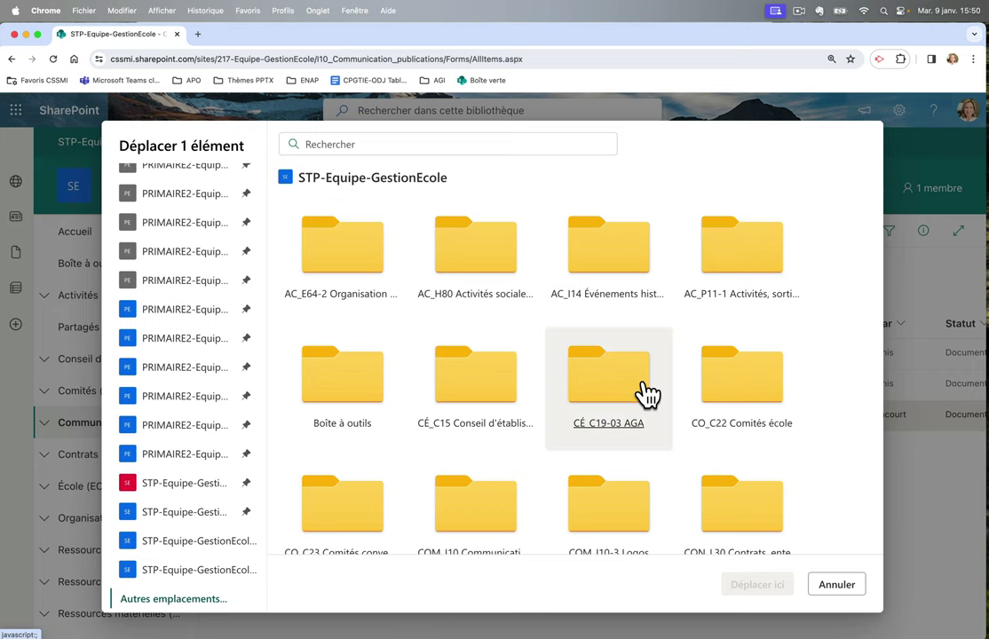
pyautogui.scroll(3, 209, 504)
pyautogui.scroll(1, 208, 506)
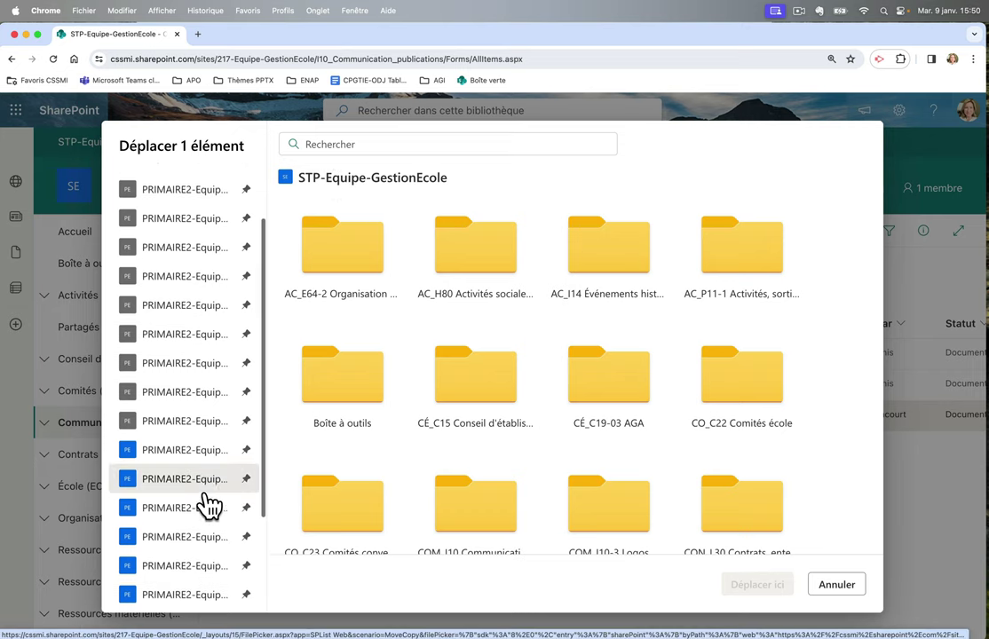
pyautogui.scroll(3, 217, 439)
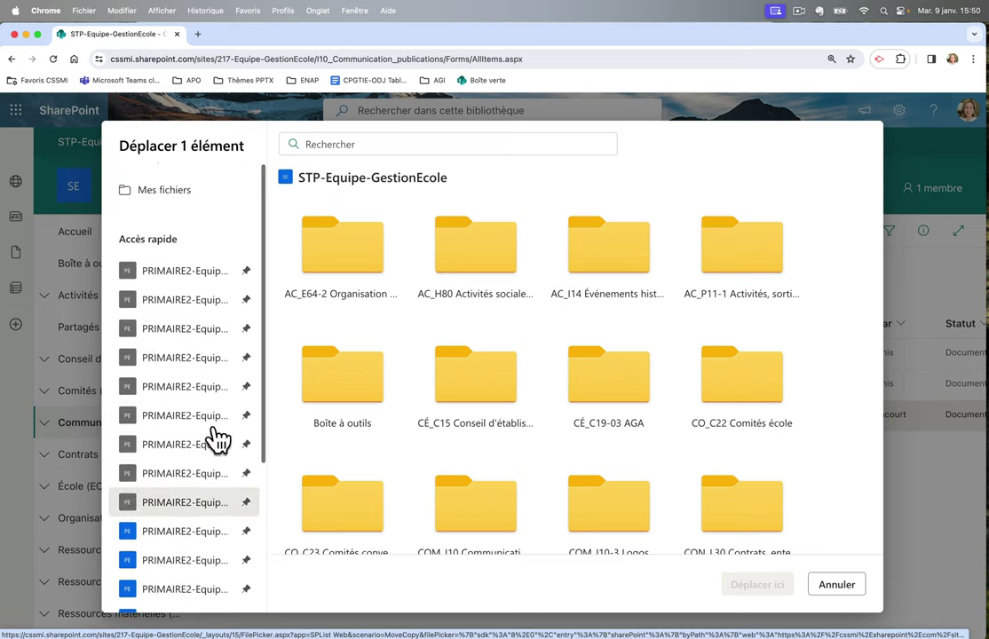
pyautogui.click(835, 588)
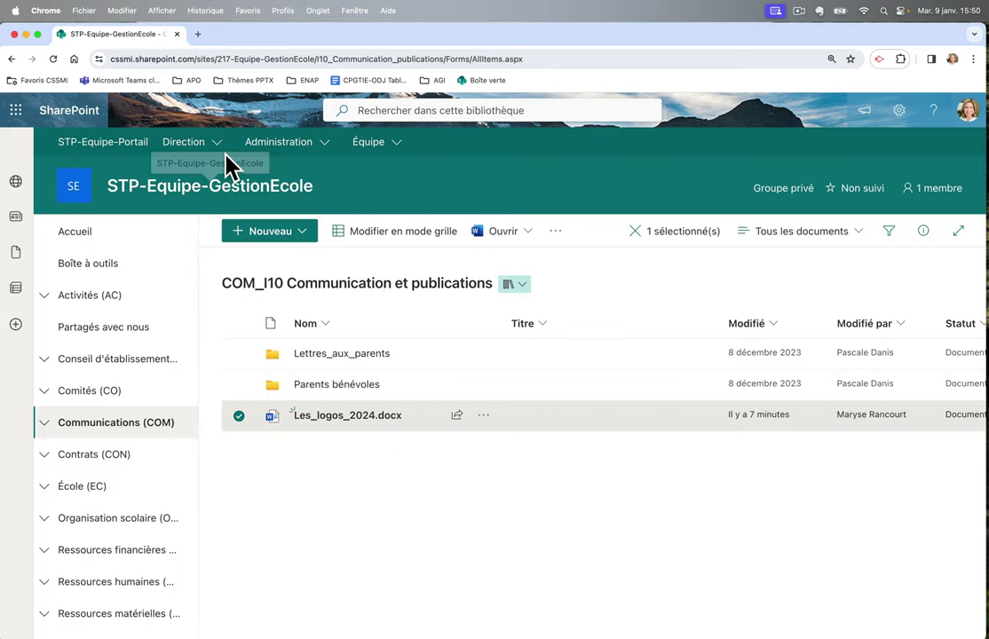
# Step: Pin the RE_C25-01 Rencontres library of the Gestionnaires site to quick access
pyautogui.click(202, 145)
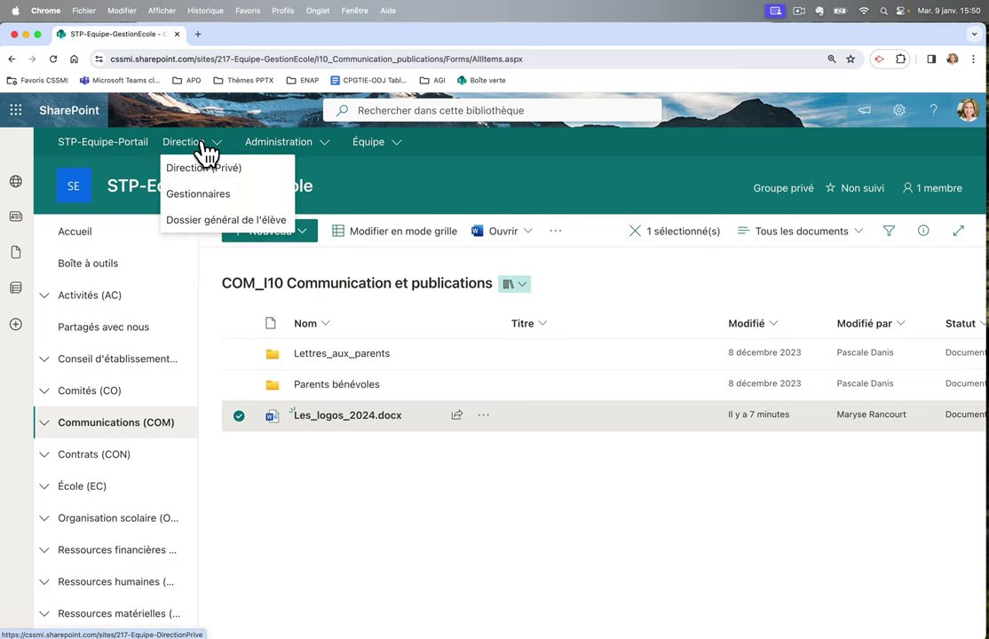
pyautogui.click(197, 197)
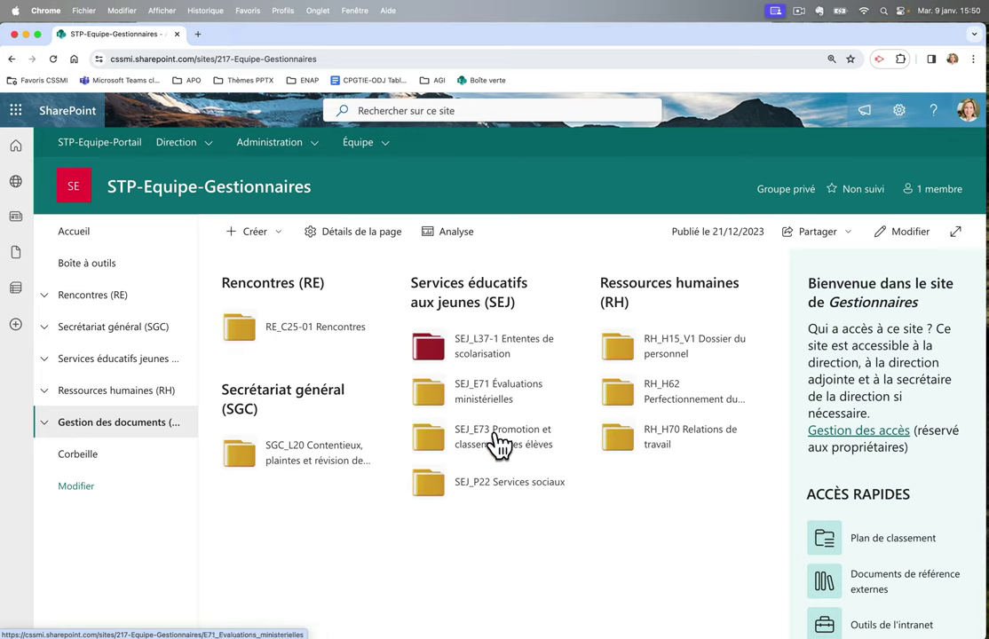
pyautogui.click(286, 326)
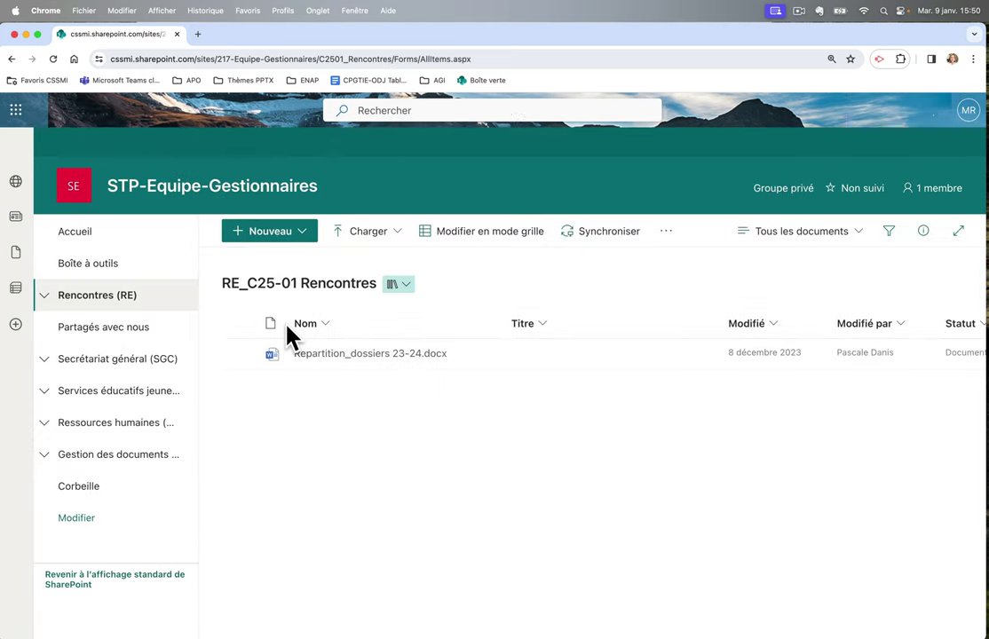
pyautogui.click(668, 235)
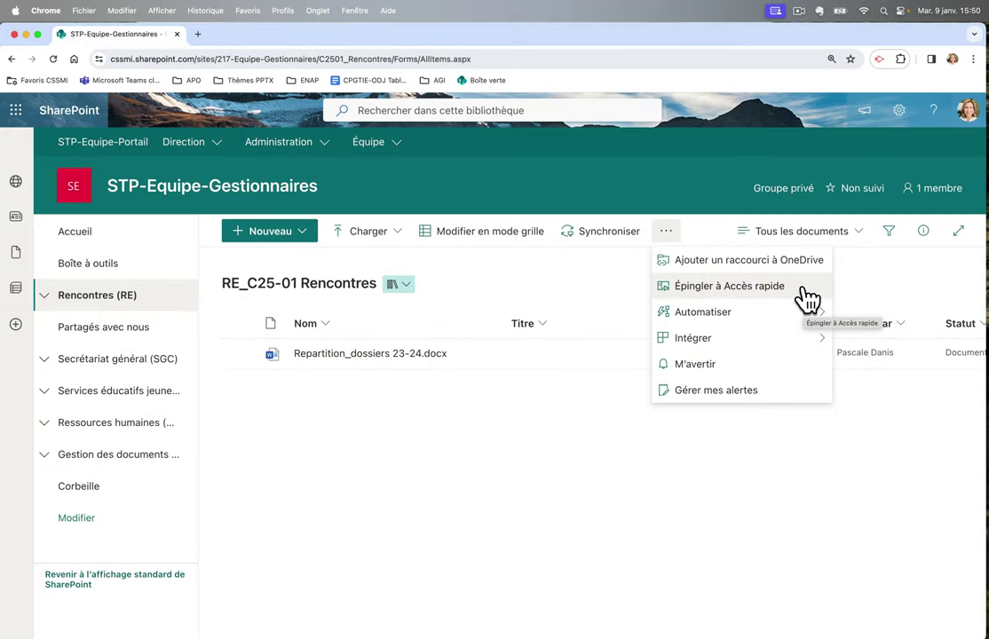
pyautogui.click(806, 297)
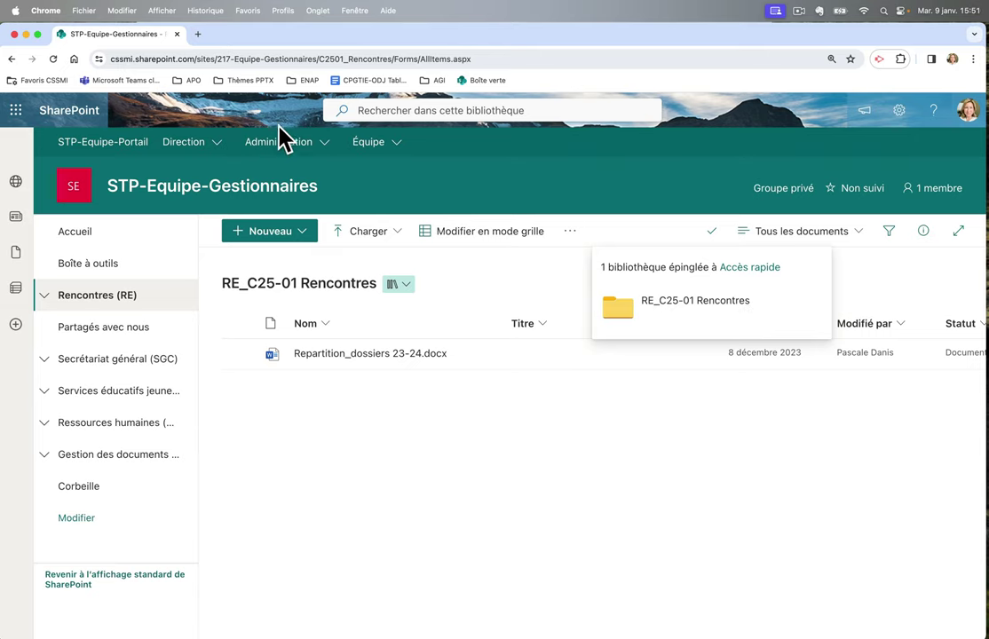
# Step: Return to the COM_I10 Communication et publications library on the Gestion de l'école site
pyautogui.click(282, 147)
pyautogui.click(291, 165)
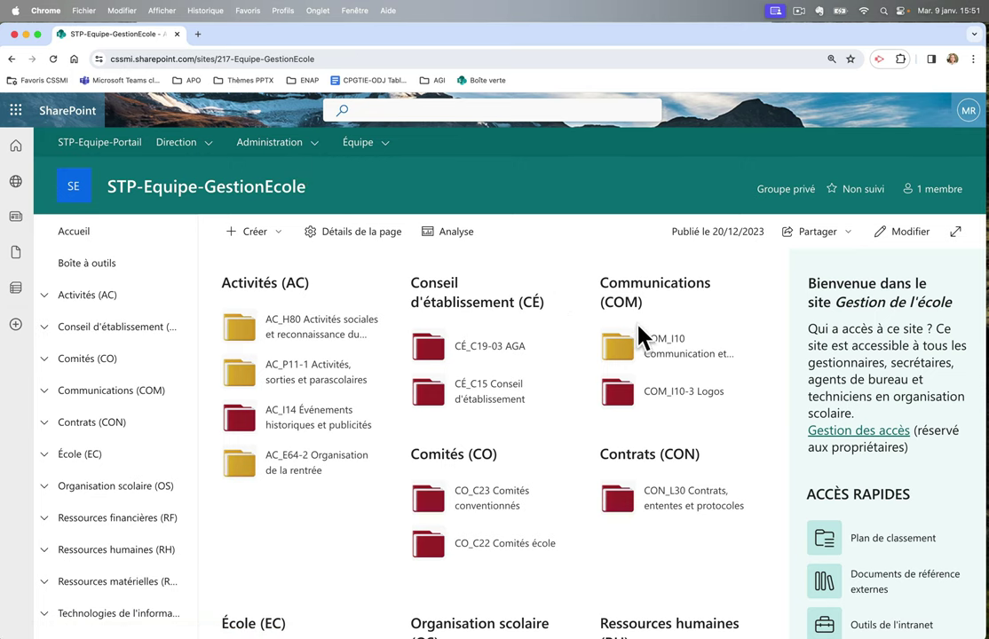
pyautogui.click(636, 355)
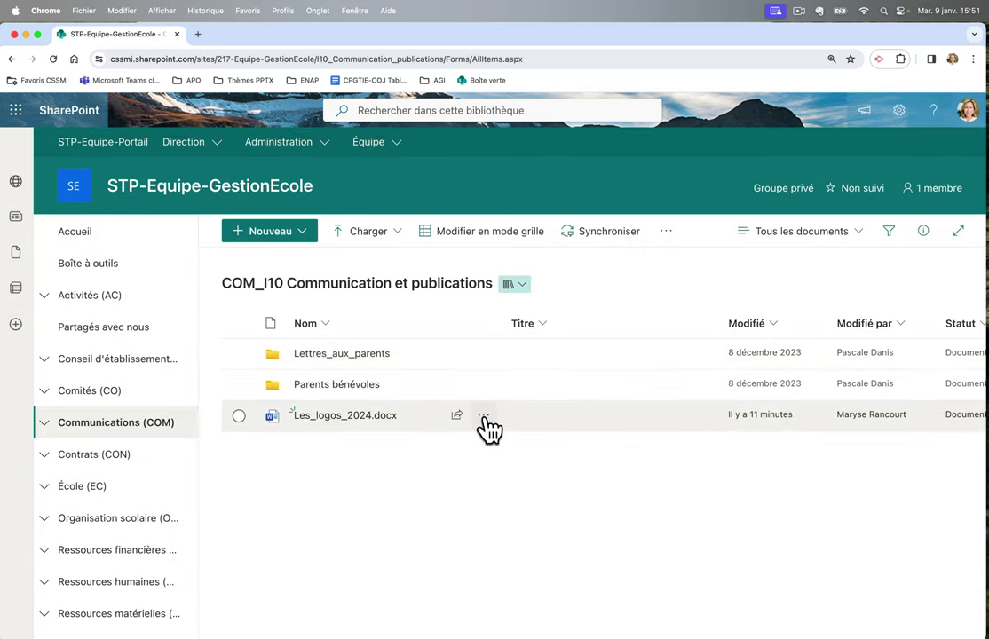
# Step: Move Les_logos_2024.docx to the RE_C25-01 Rencontres library of STP-Equipe-Gestionnaires, choosing it from the quick access destinations
pyautogui.click(485, 418)
pyautogui.click(484, 416)
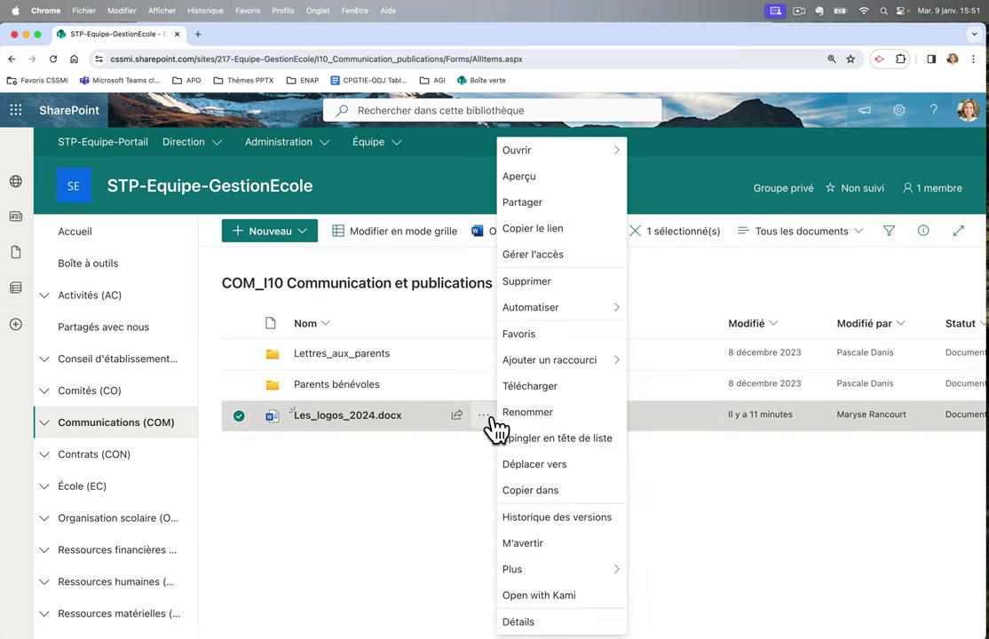
pyautogui.click(575, 469)
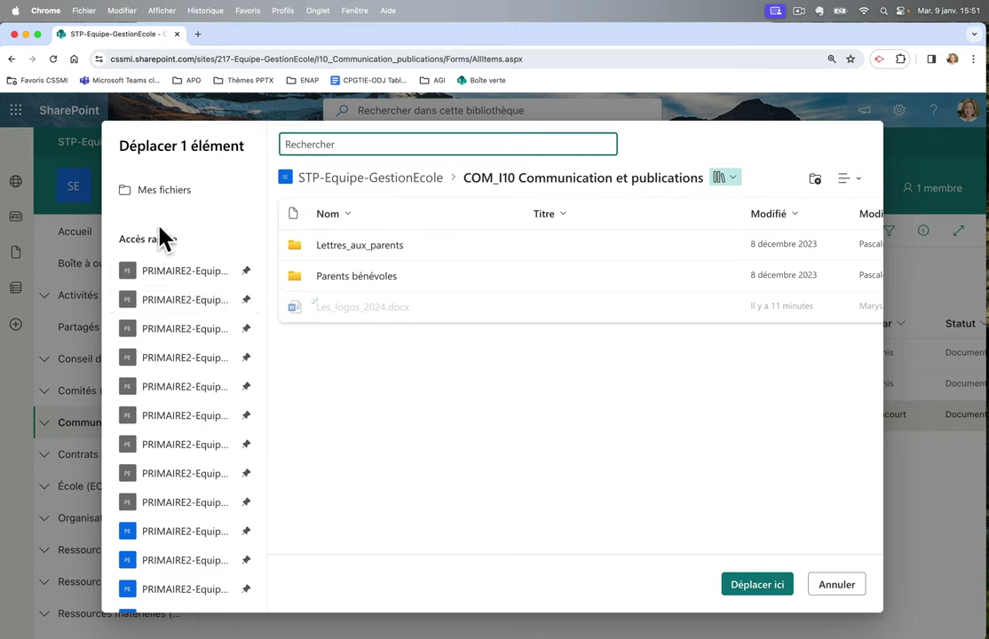
pyautogui.scroll(-5, 194, 346)
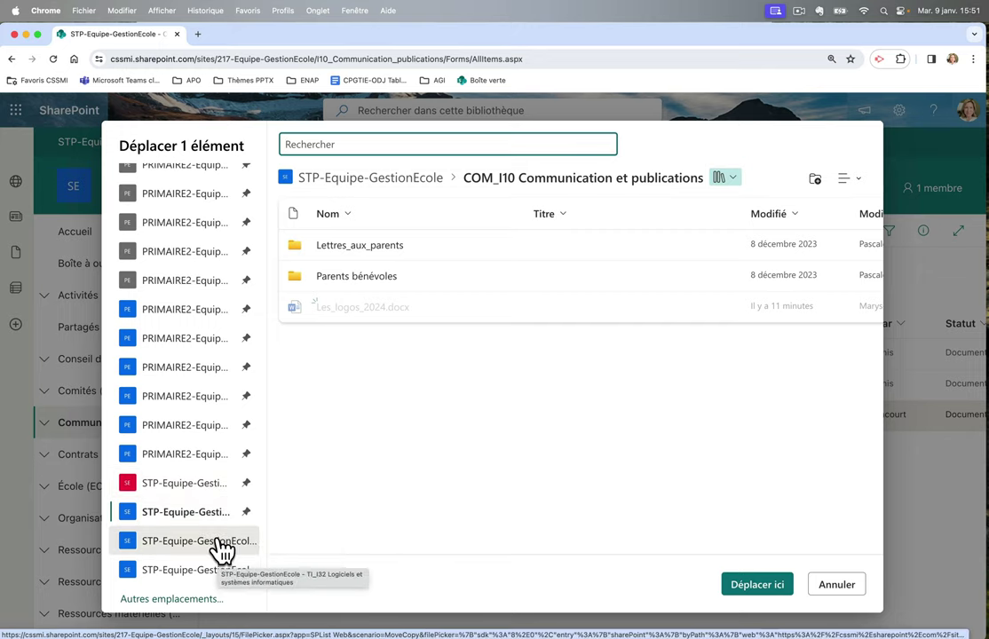
pyautogui.click(214, 489)
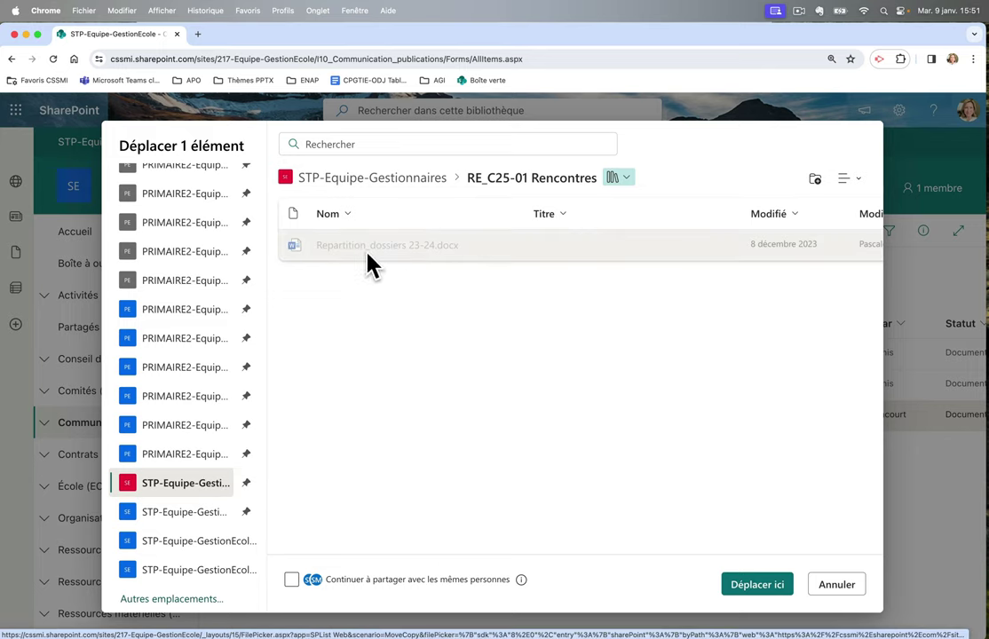
pyautogui.click(760, 591)
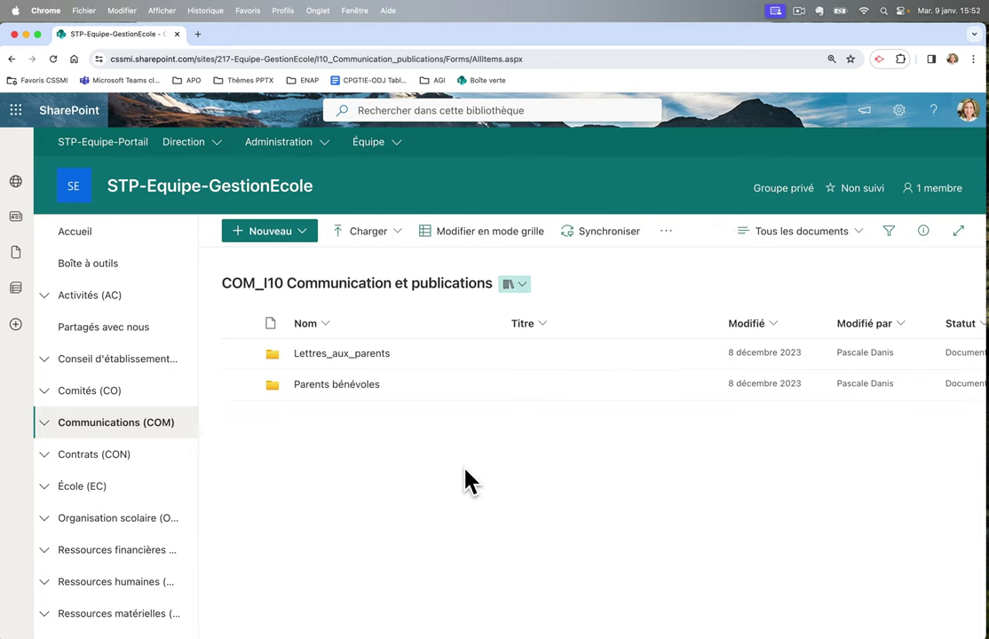
# Step: Open the RE_C25-01 Rencontres library on the Gestionnaires site and check for Les_logos_2024.docx
pyautogui.click(204, 156)
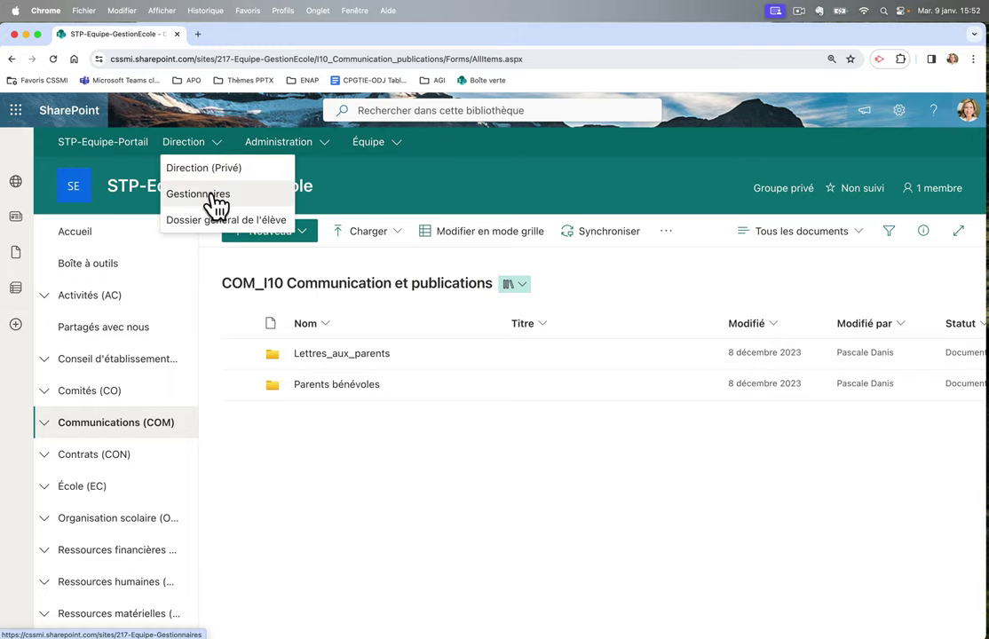
pyautogui.click(211, 192)
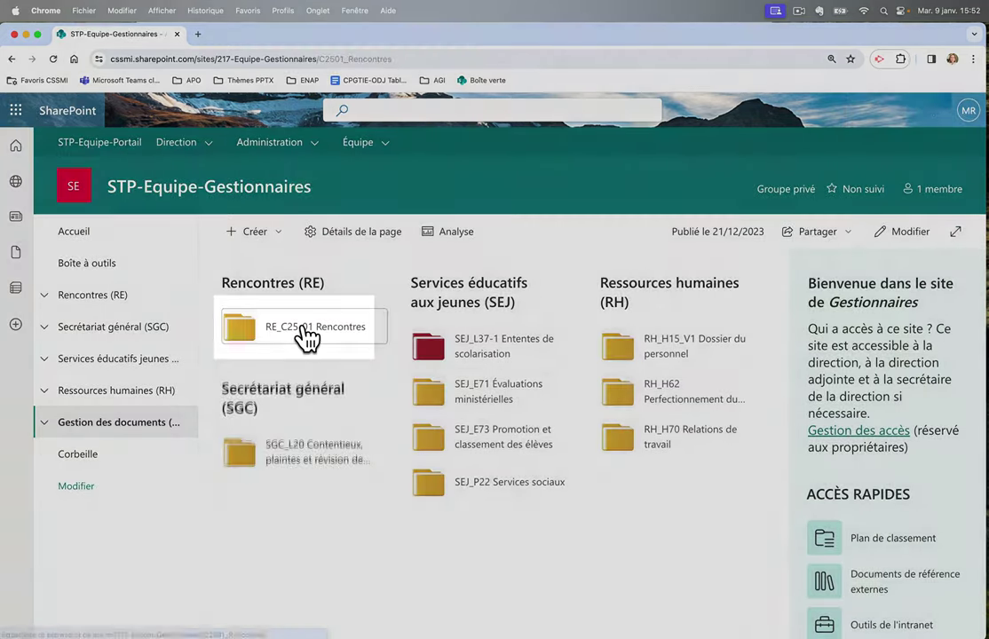
pyautogui.click(304, 336)
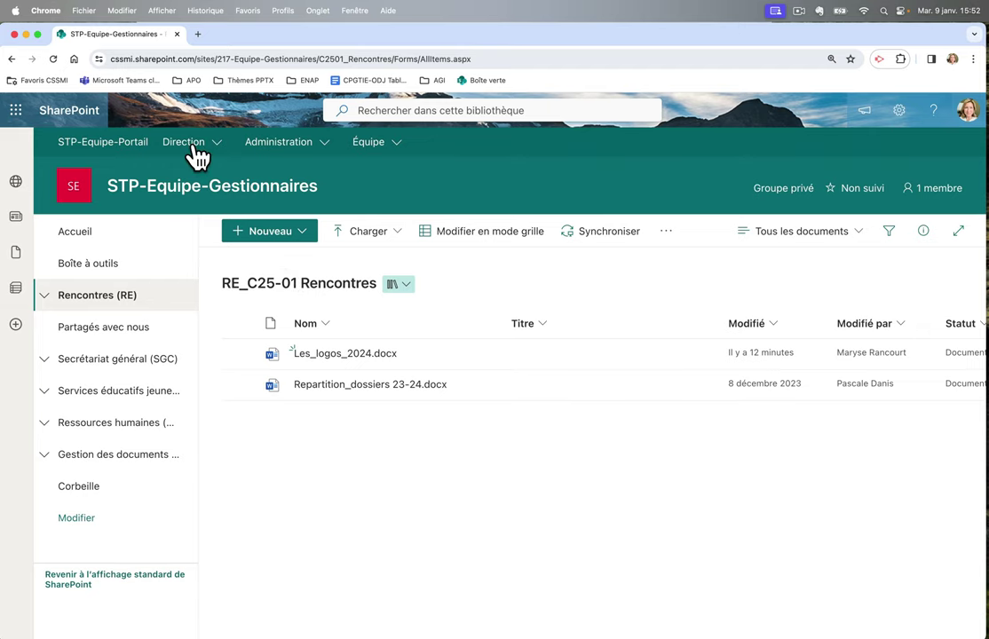
# Step: Return to the Gestion de l'école site and open the Lettres_aux_parents folder in the COM_I10 Communication et publications library
pyautogui.moveTo(192, 154)
pyautogui.click(213, 199)
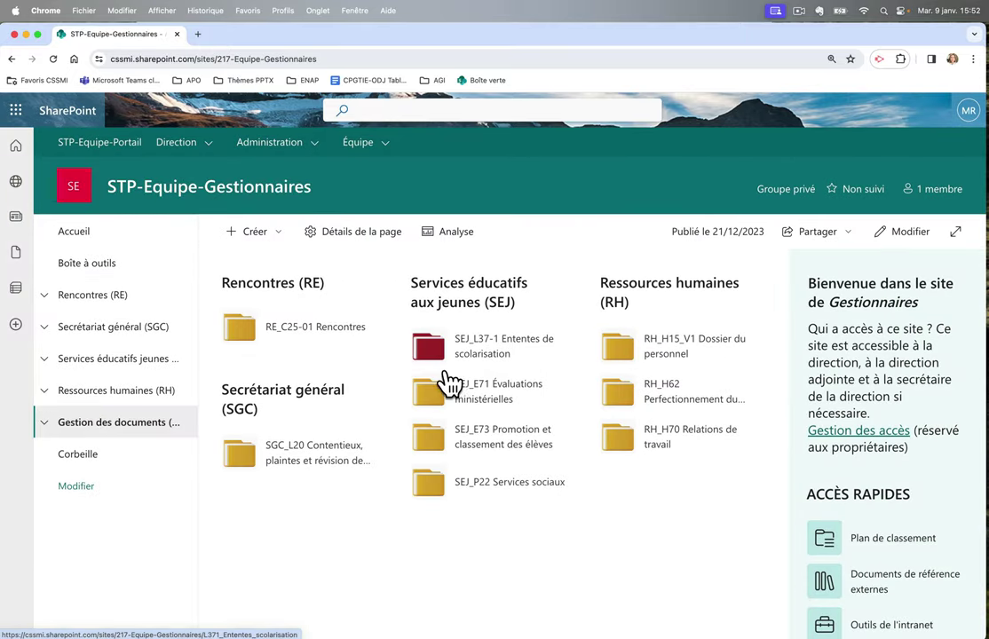
pyautogui.moveTo(295, 153)
pyautogui.click(302, 174)
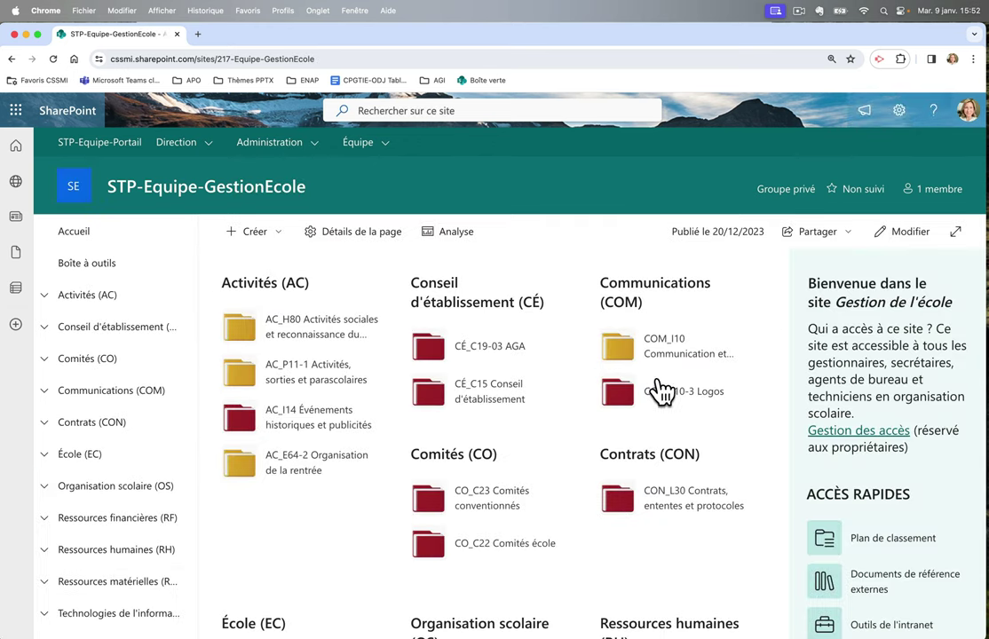
pyautogui.click(649, 350)
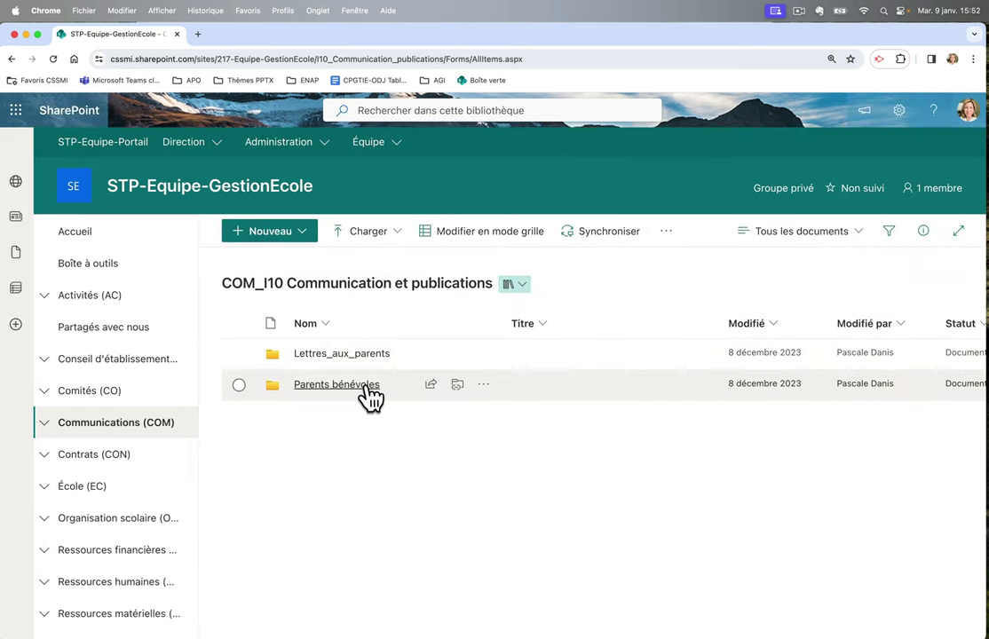
pyautogui.click(367, 355)
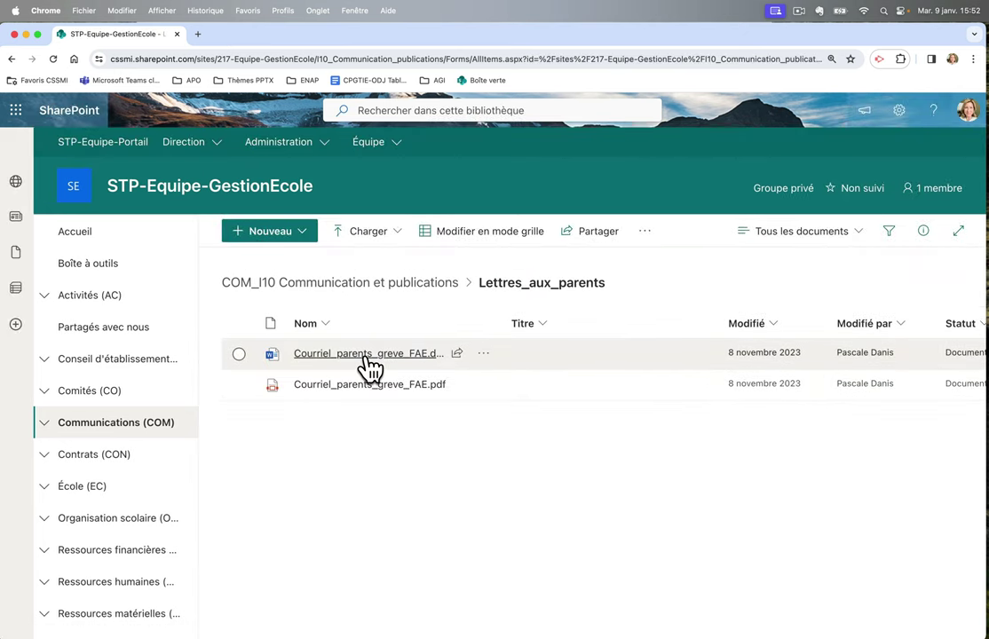
# Step: Examine how the pinned Rencontres library leads to other STP-Equipe-Gestionnaires libraries as move destinations for Courriel_parents_greve_FAE.docx, and cancel the move
pyautogui.click(484, 354)
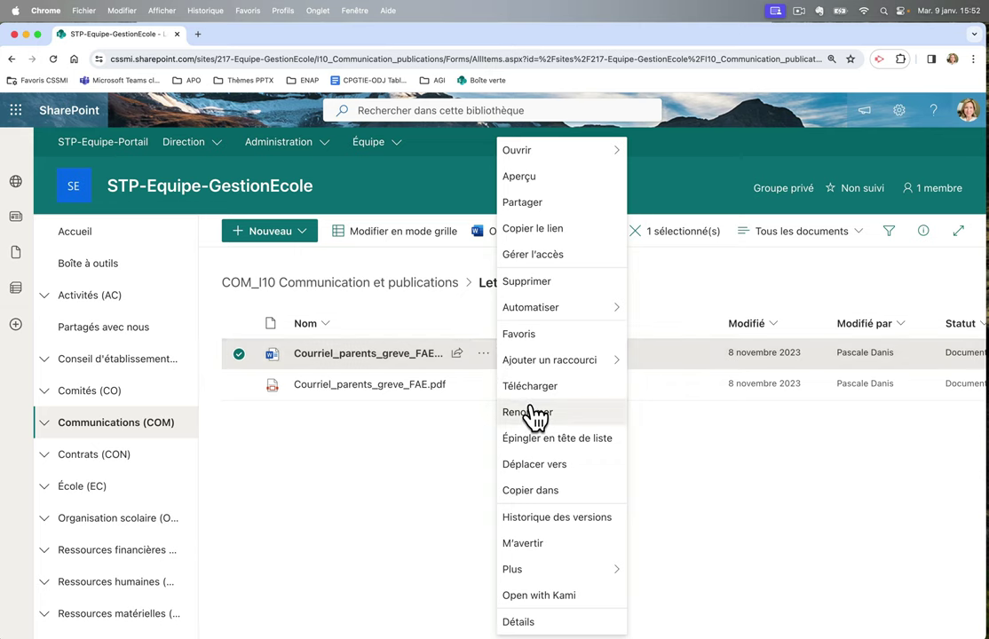
pyautogui.click(537, 465)
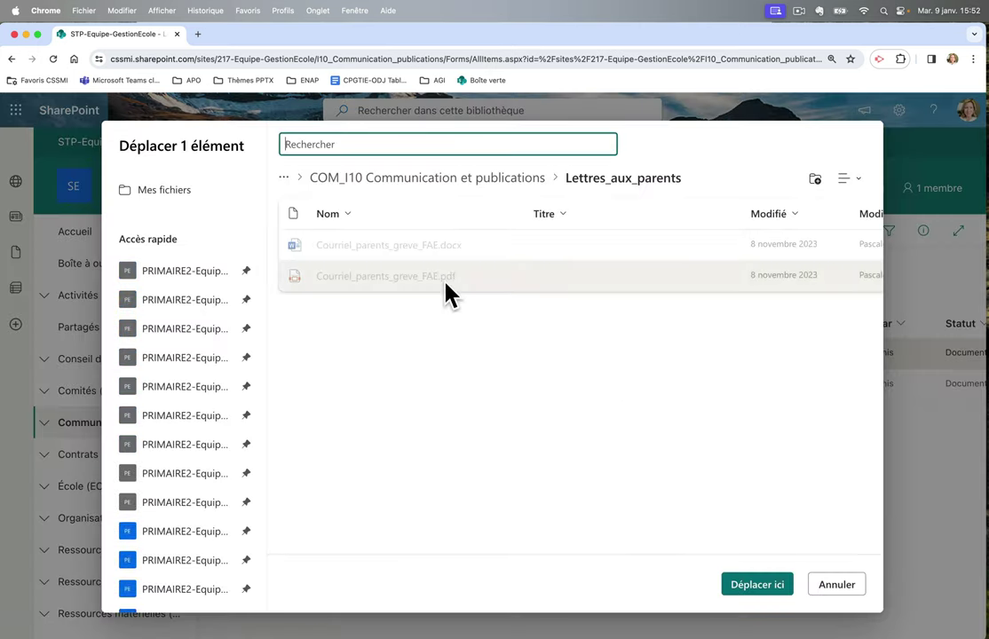
pyautogui.scroll(-5, 224, 373)
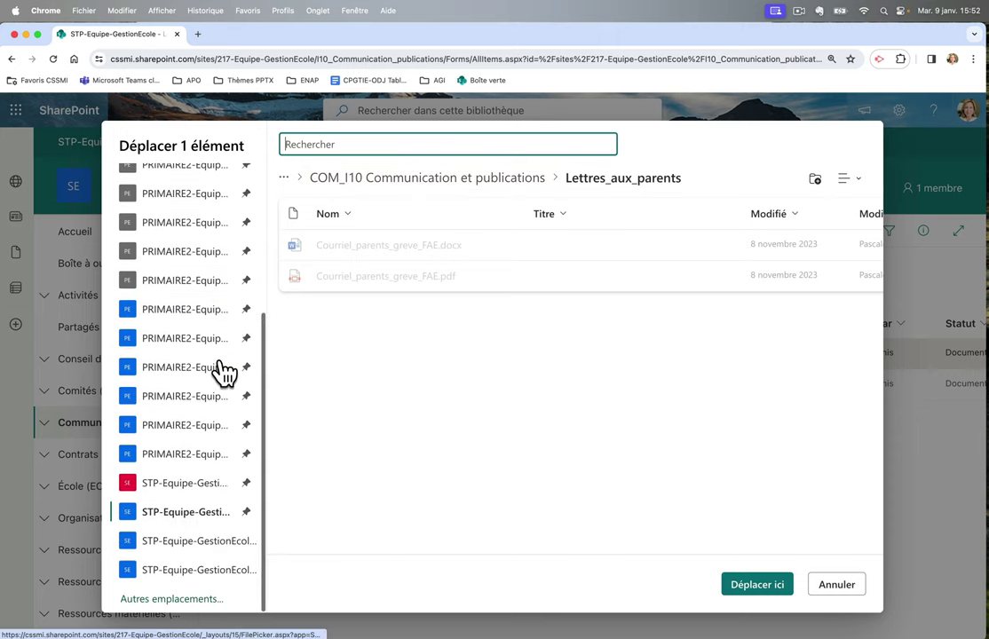
pyautogui.click(218, 490)
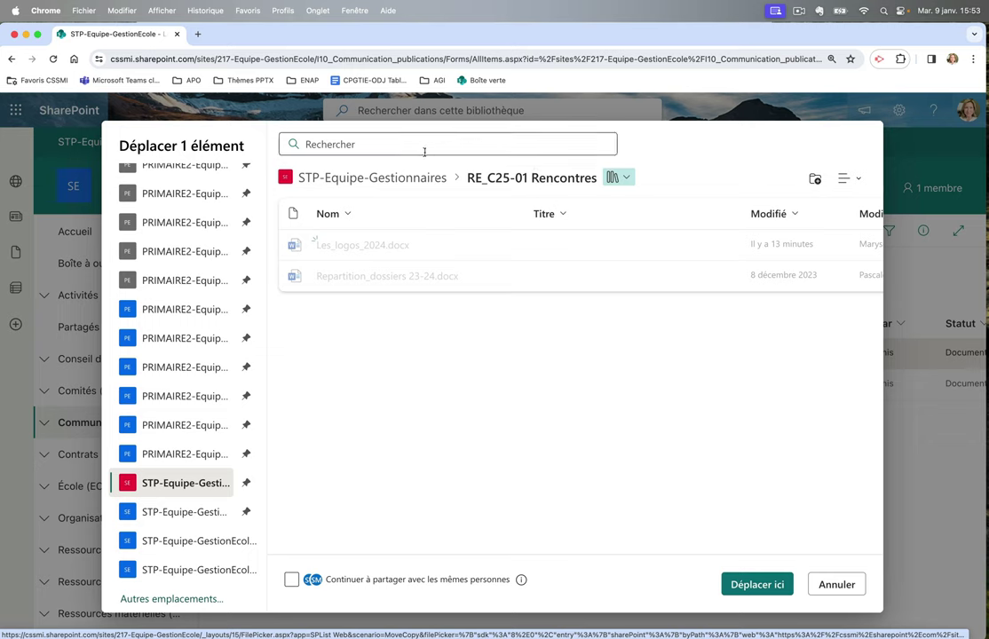
pyautogui.click(373, 180)
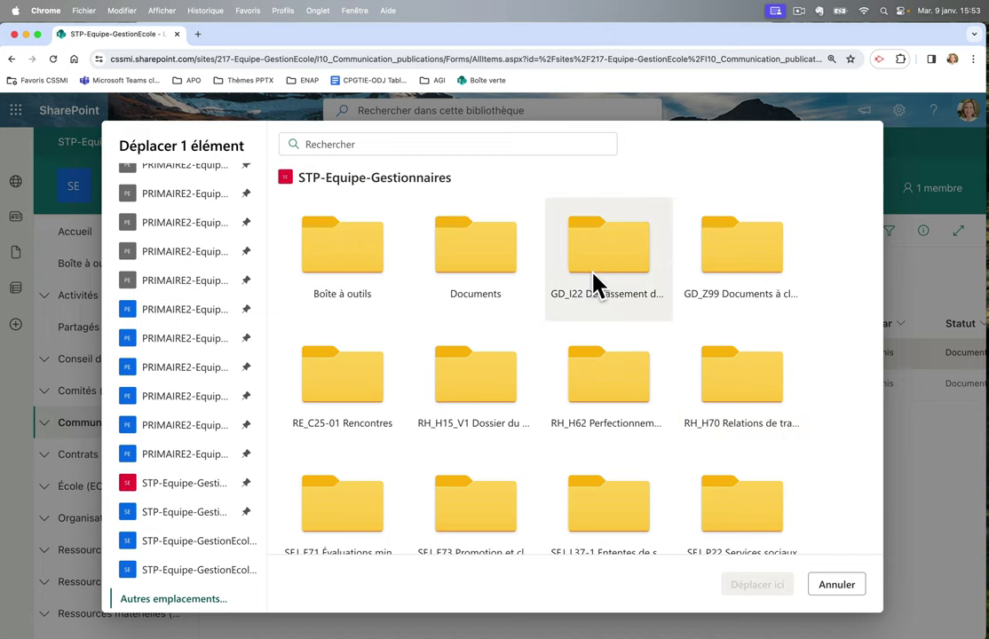
pyautogui.scroll(-1, 360, 397)
pyautogui.click(358, 391)
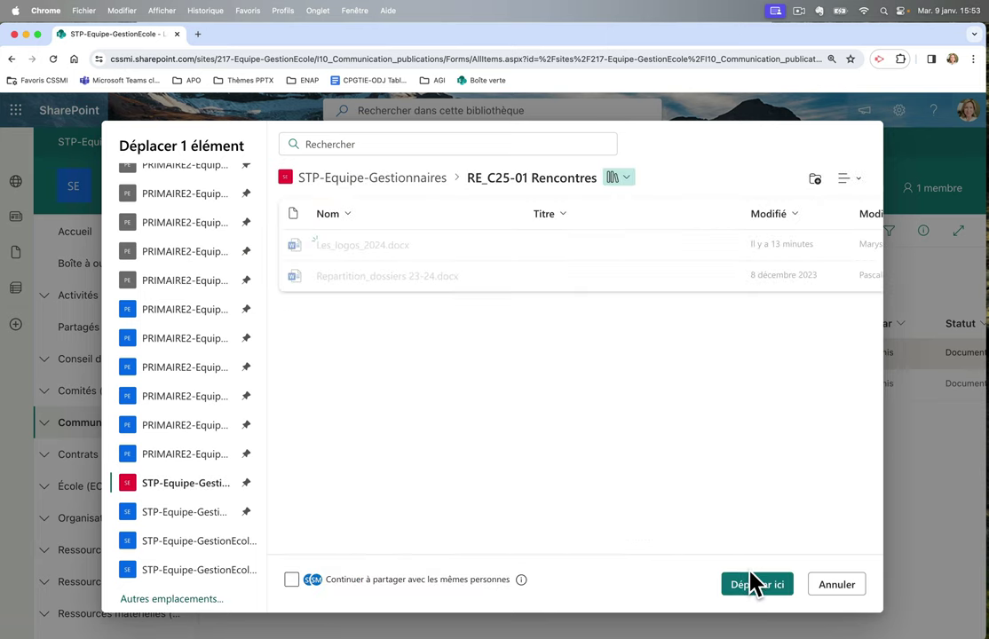
pyautogui.click(840, 584)
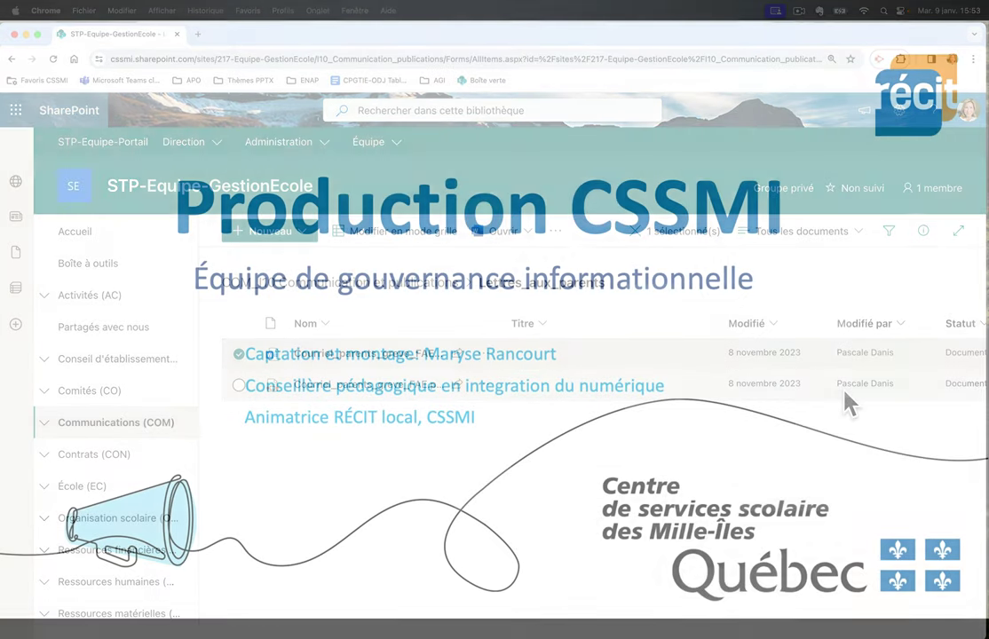